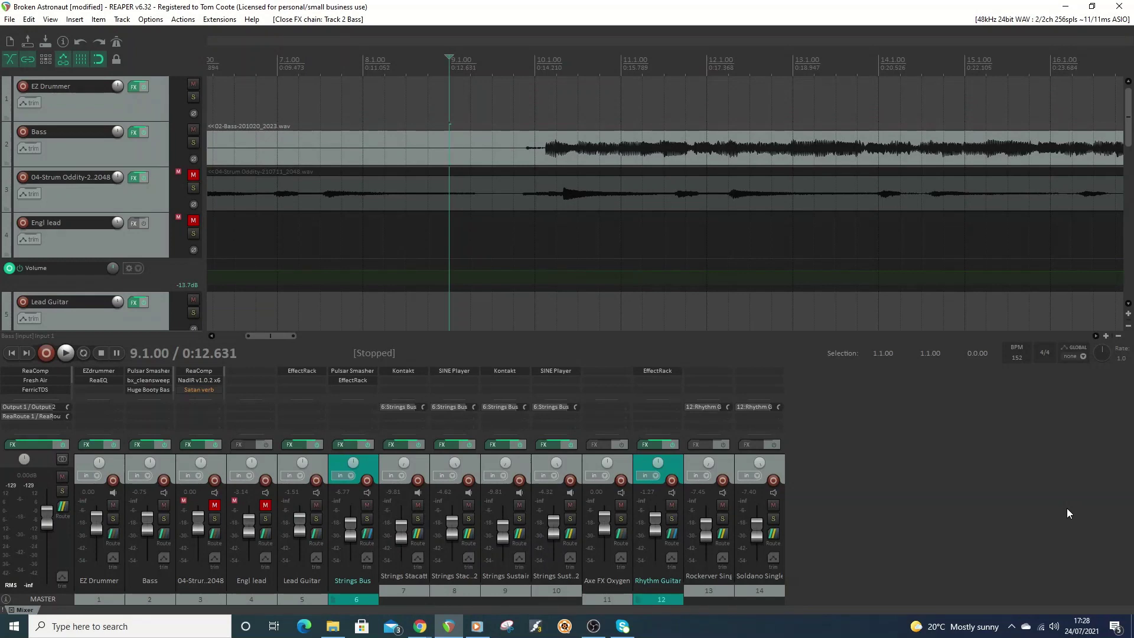
Select the Bass track, open its FX chain, and bring up the Add FX browser
click(112, 149)
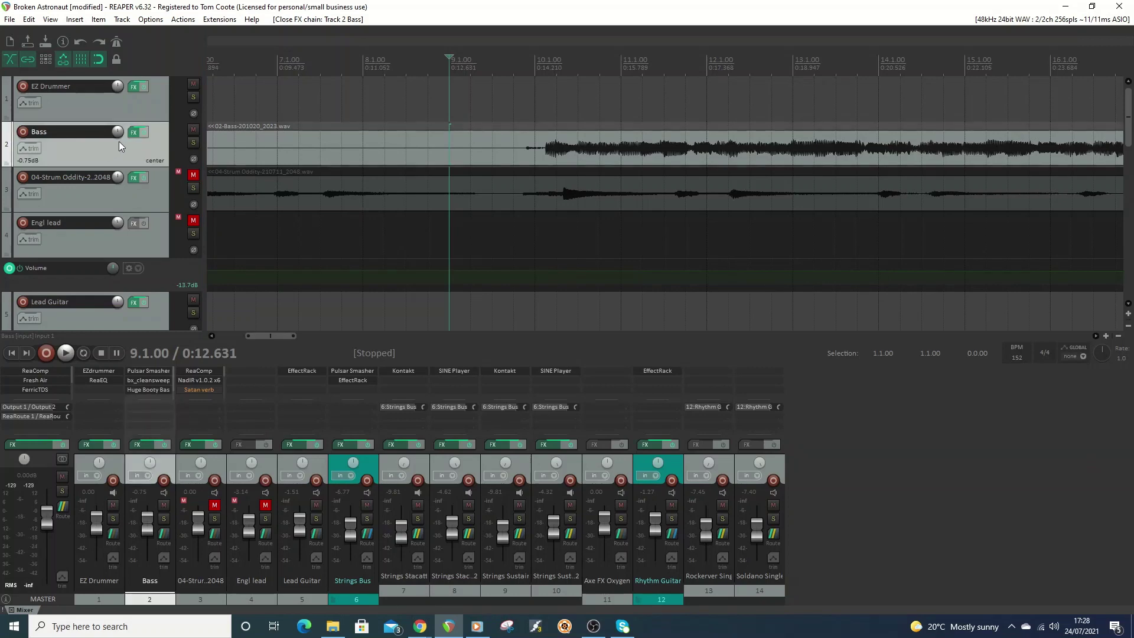
click(134, 132)
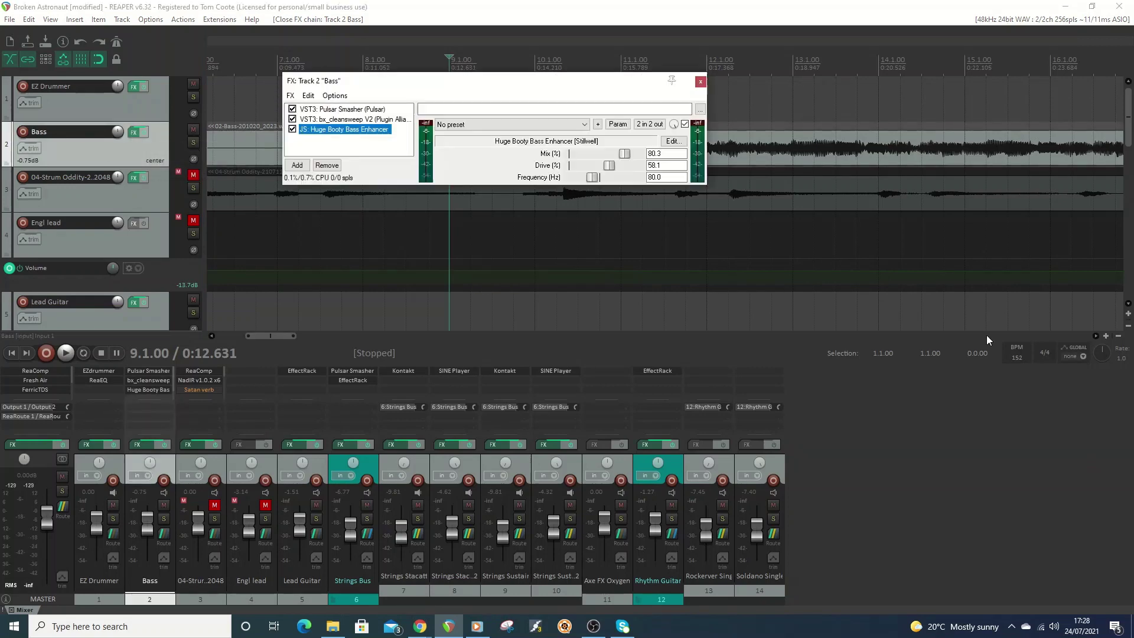
click(298, 167)
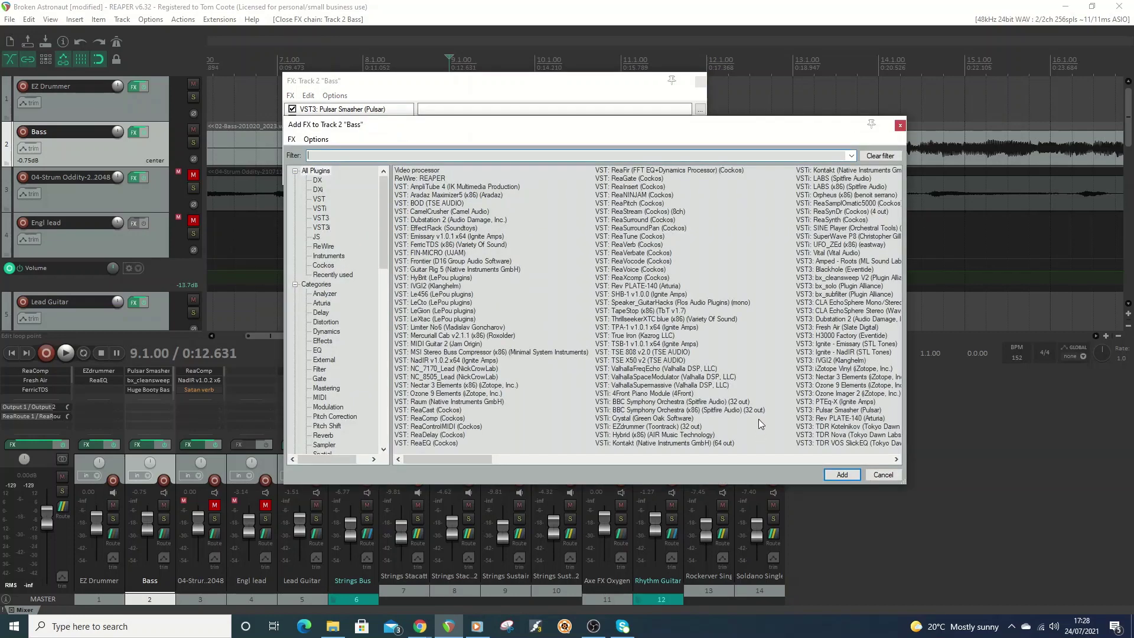
Filter the JS effects for 'ozz' and add JS: Ozzifier Chorus to the Bass chain
click(316, 236)
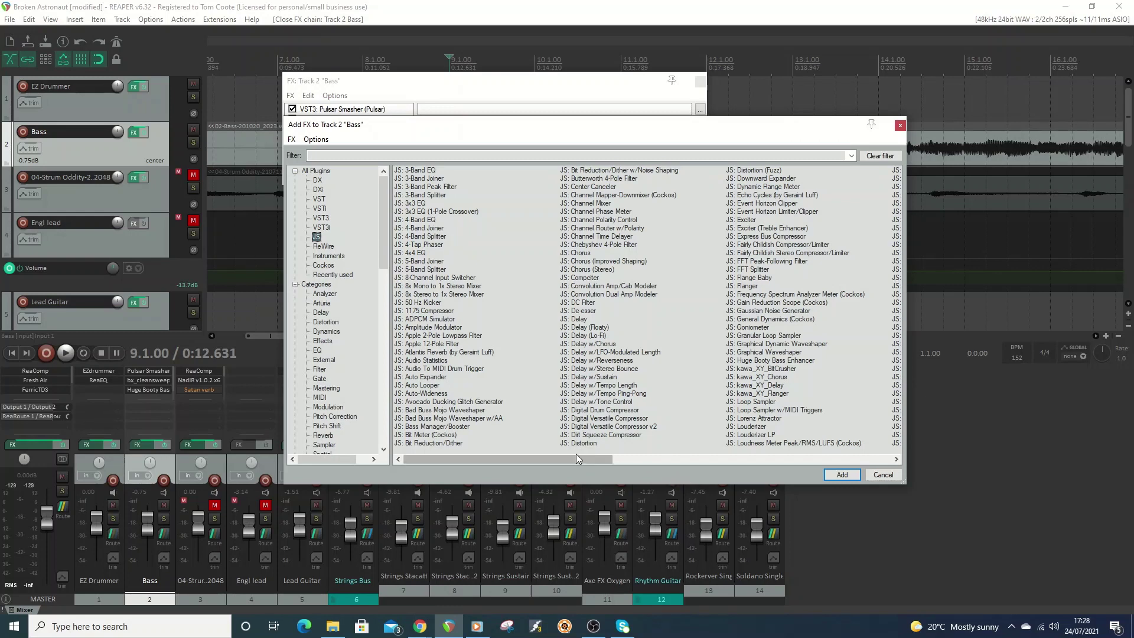
drag(569, 458, 720, 459)
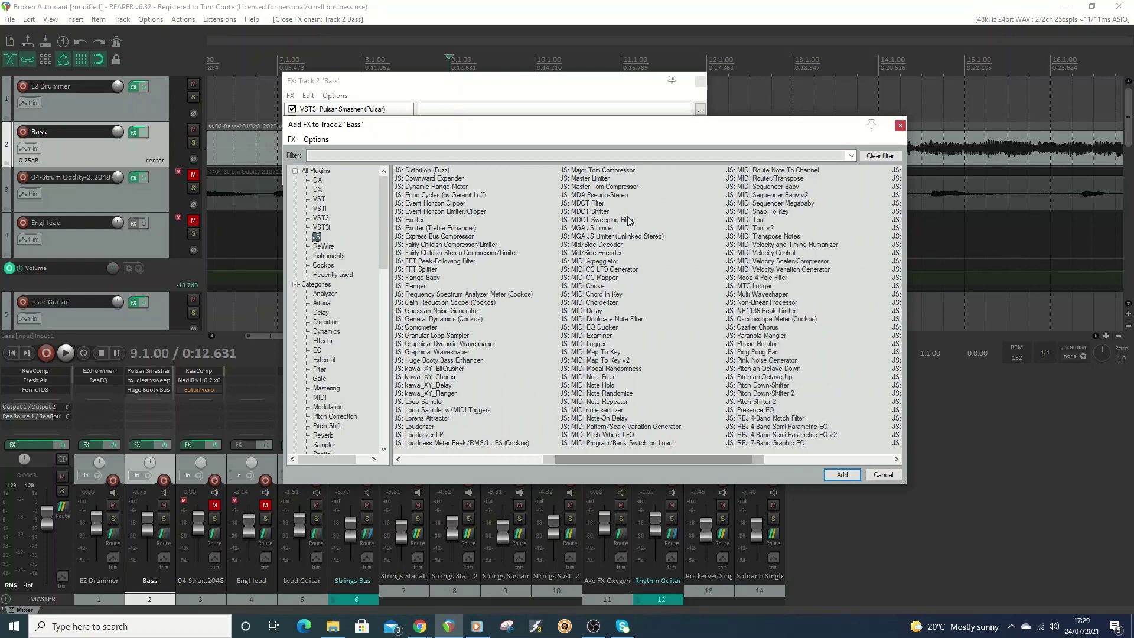
click(319, 156)
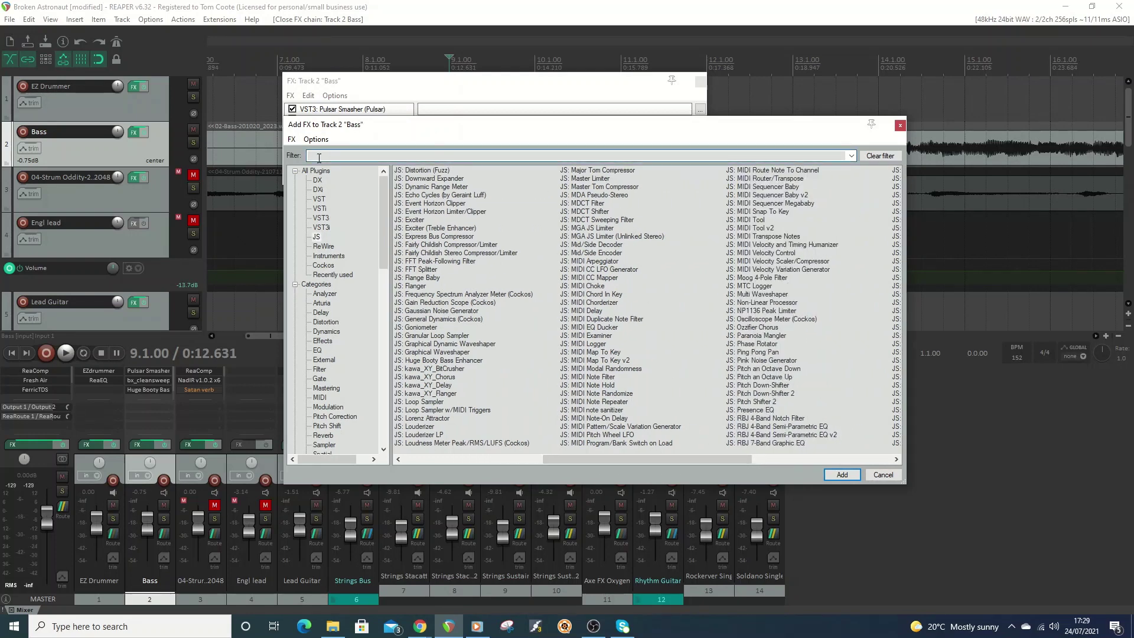
text(oz)
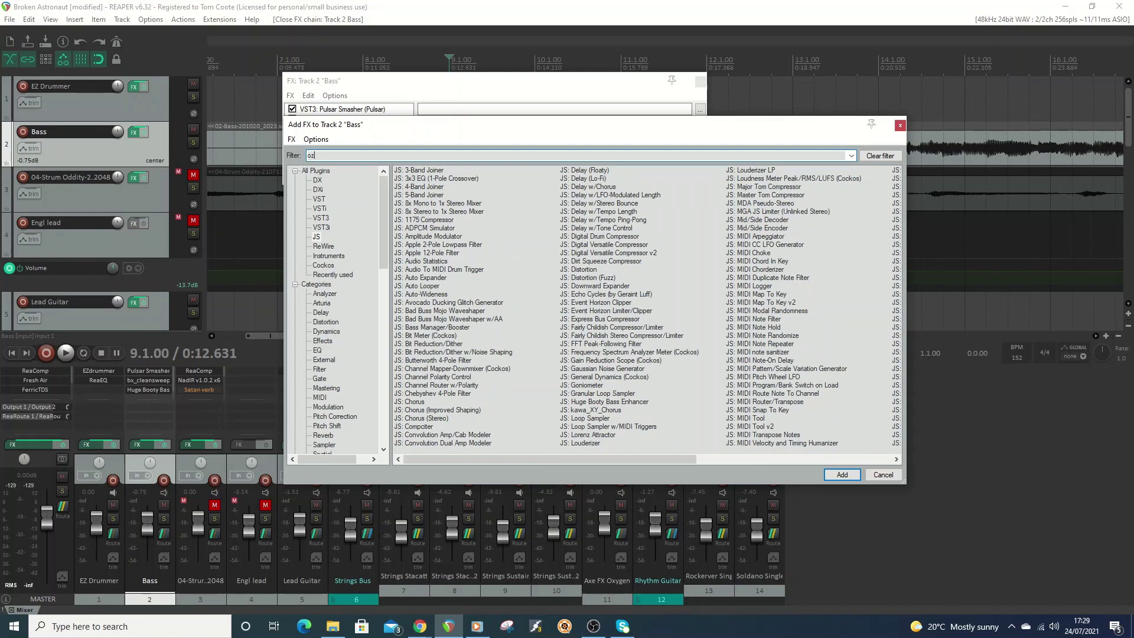
text(z)
double_click(438, 170)
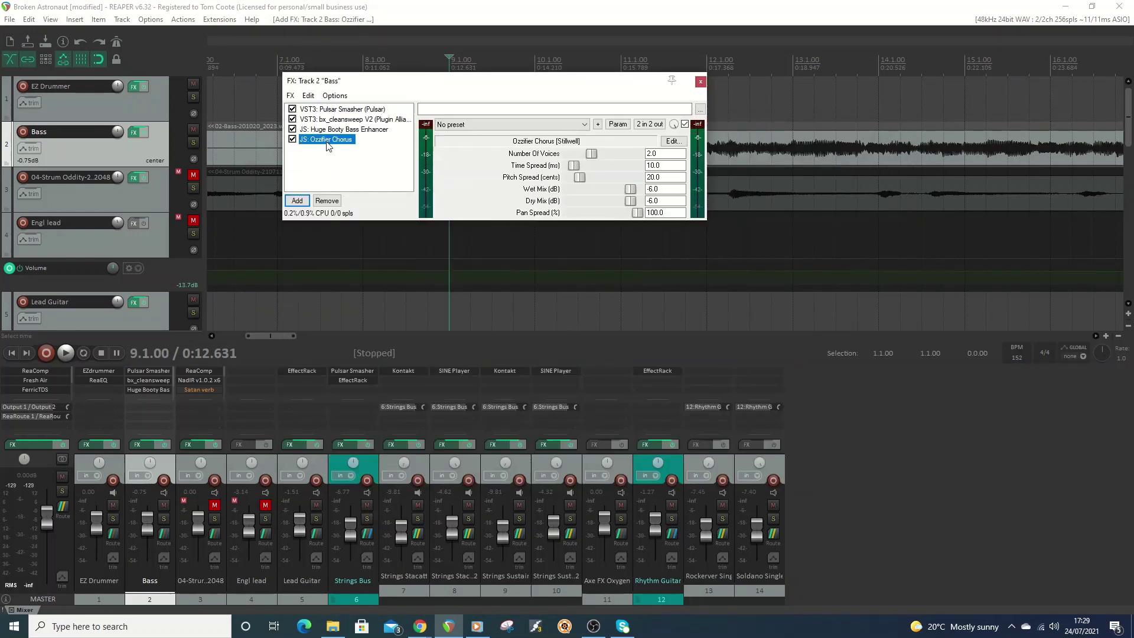
Bypass Ozzifier Chorus, show the Huge Booty Bass Enhancer settings, and start playback from bar 9
click(293, 140)
click(328, 130)
drag(529, 94, 652, 249)
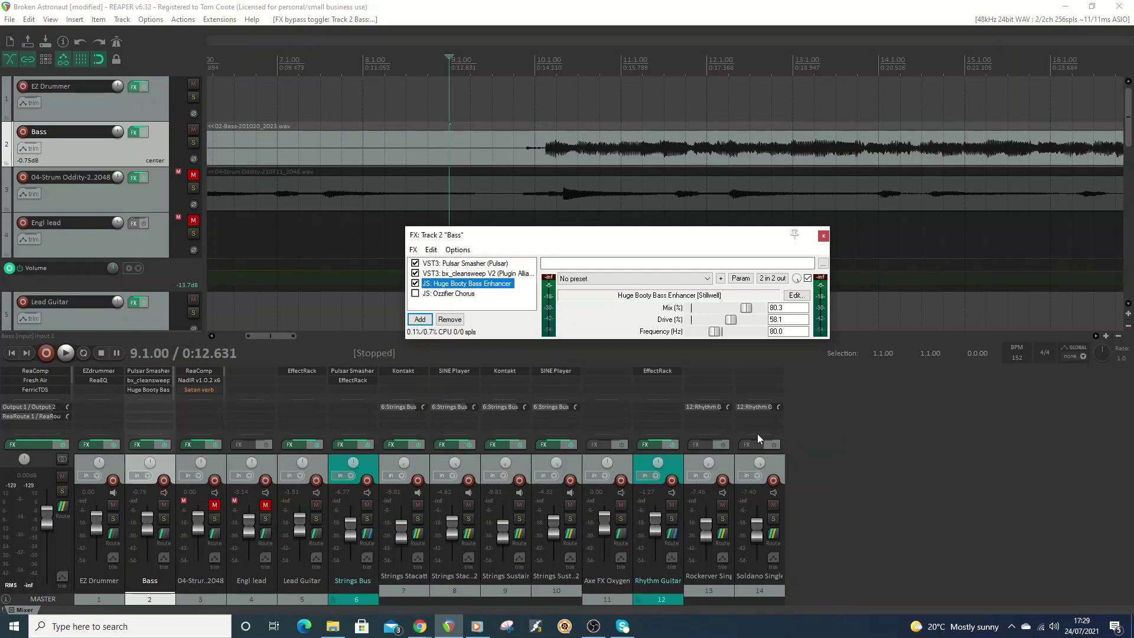
click(66, 352)
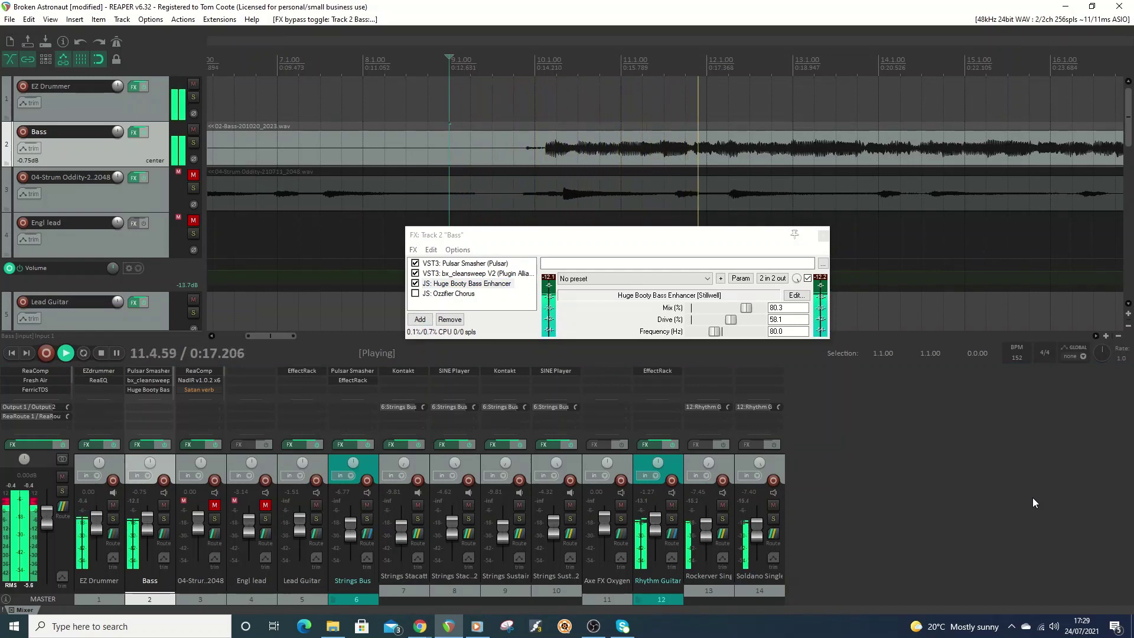
click(102, 352)
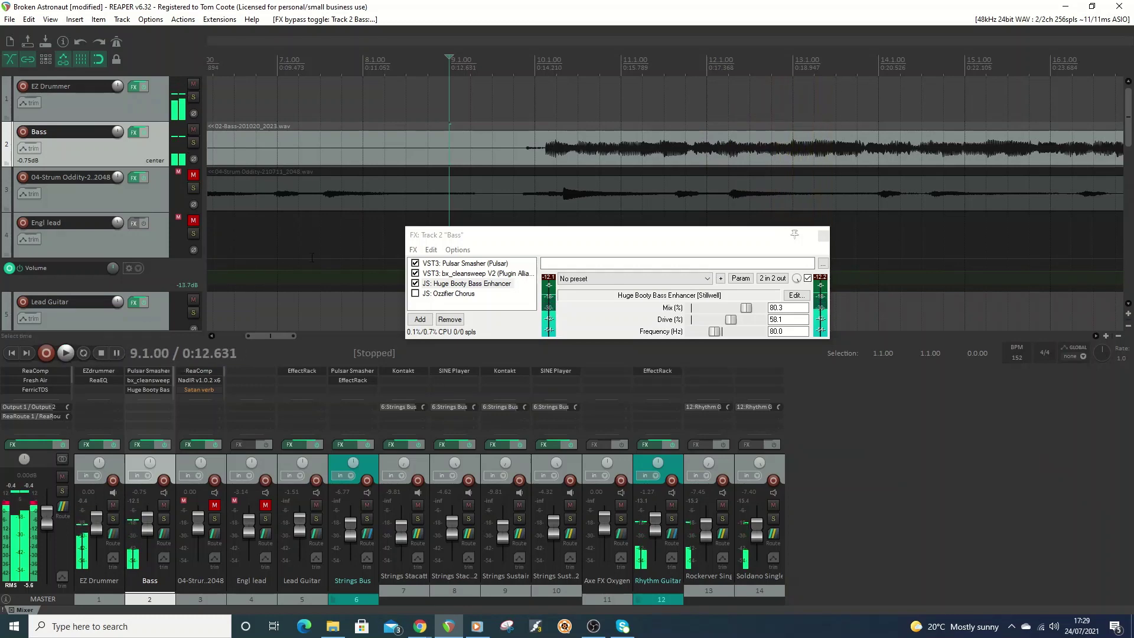
click(415, 283)
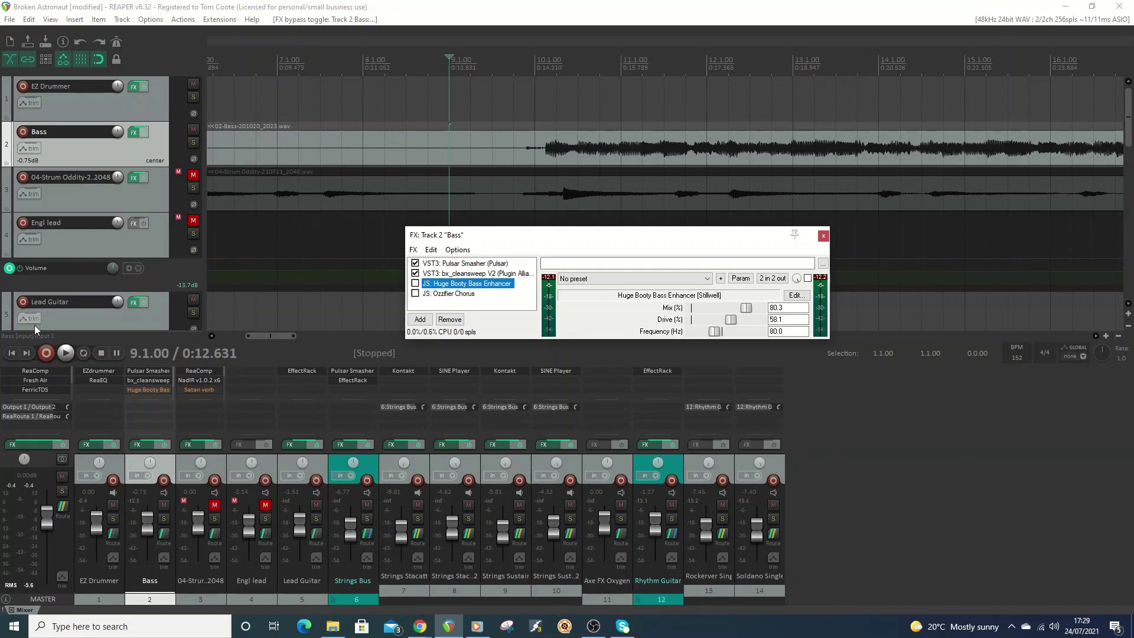
click(68, 356)
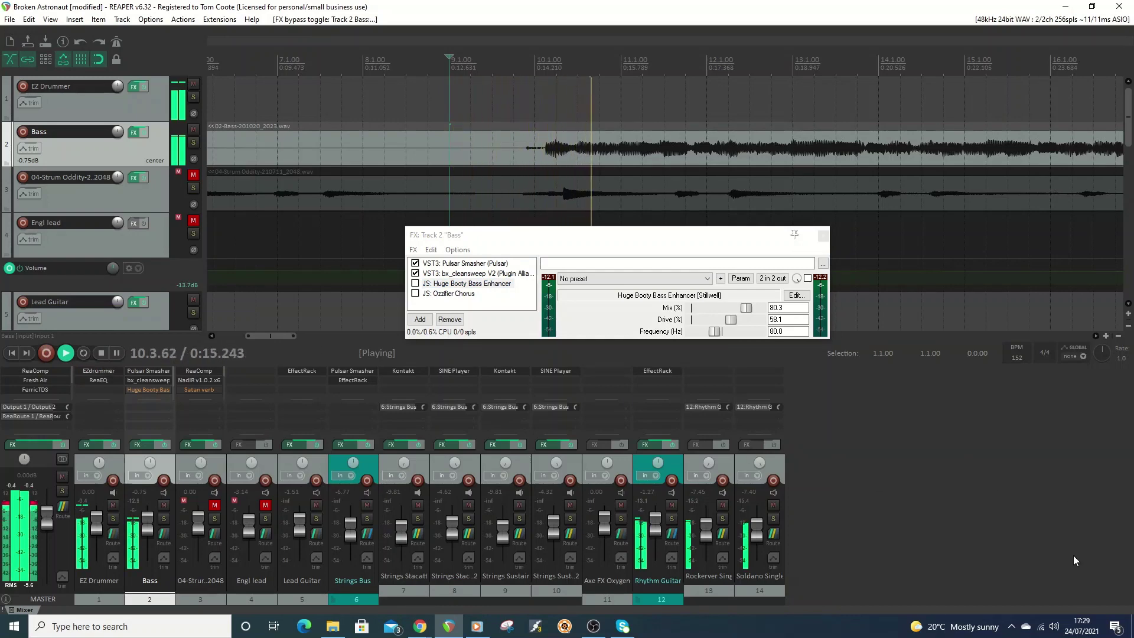
click(415, 284)
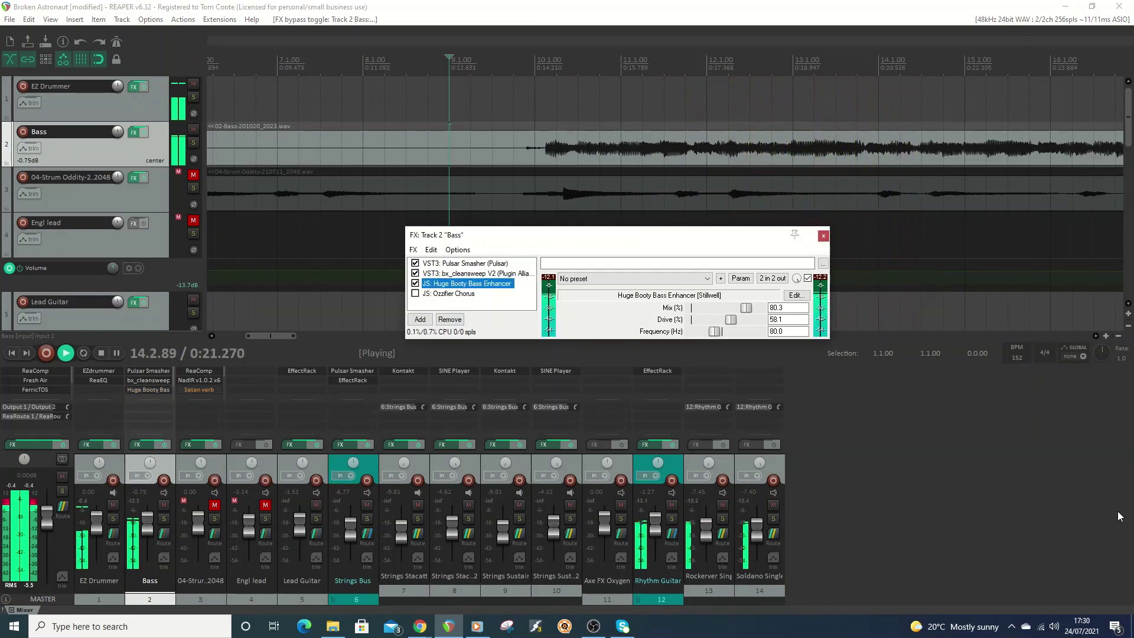
click(415, 283)
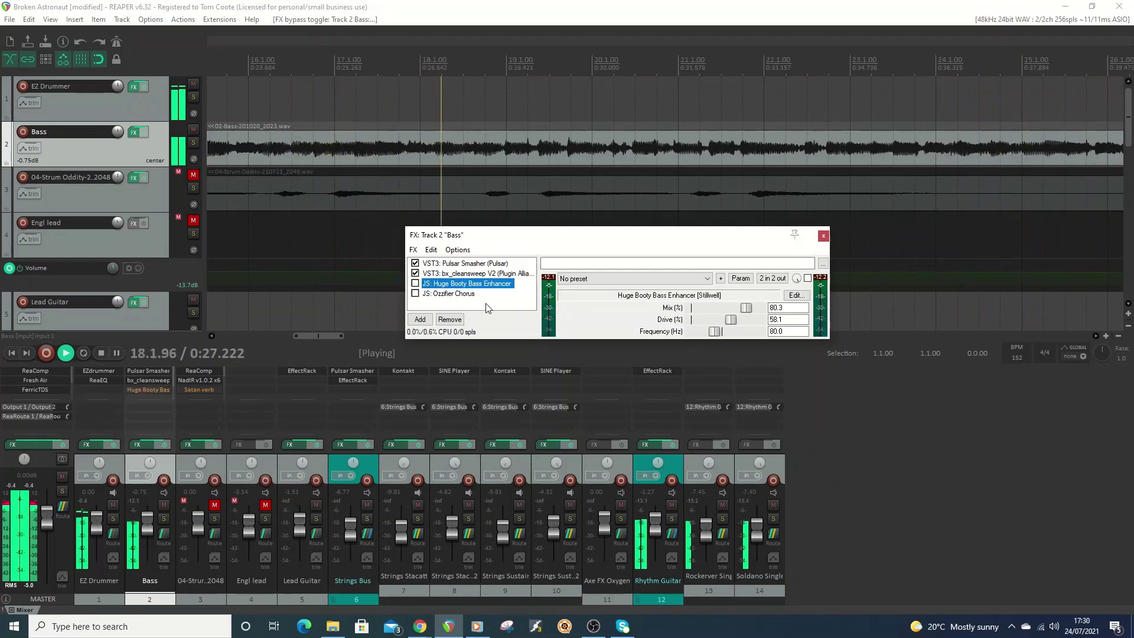
click(416, 284)
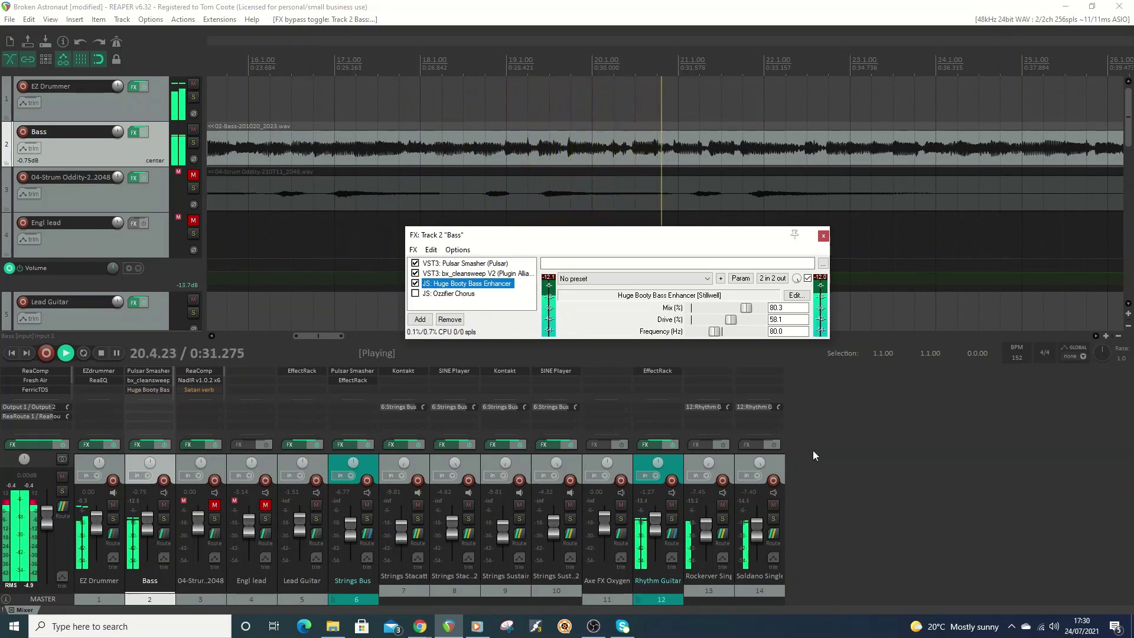
click(101, 353)
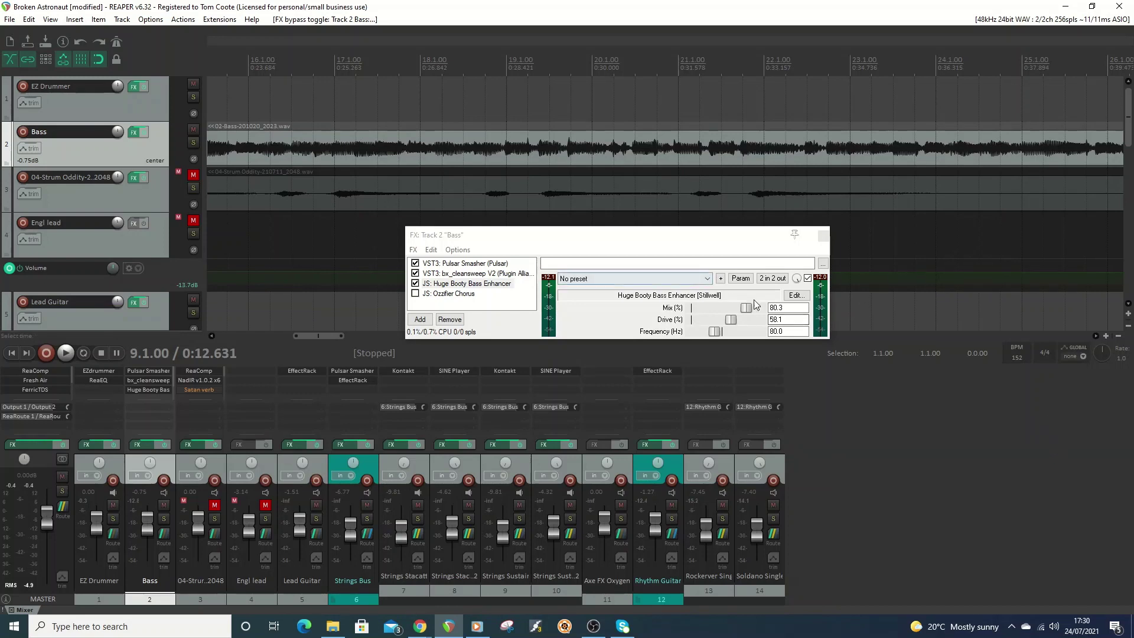
click(795, 296)
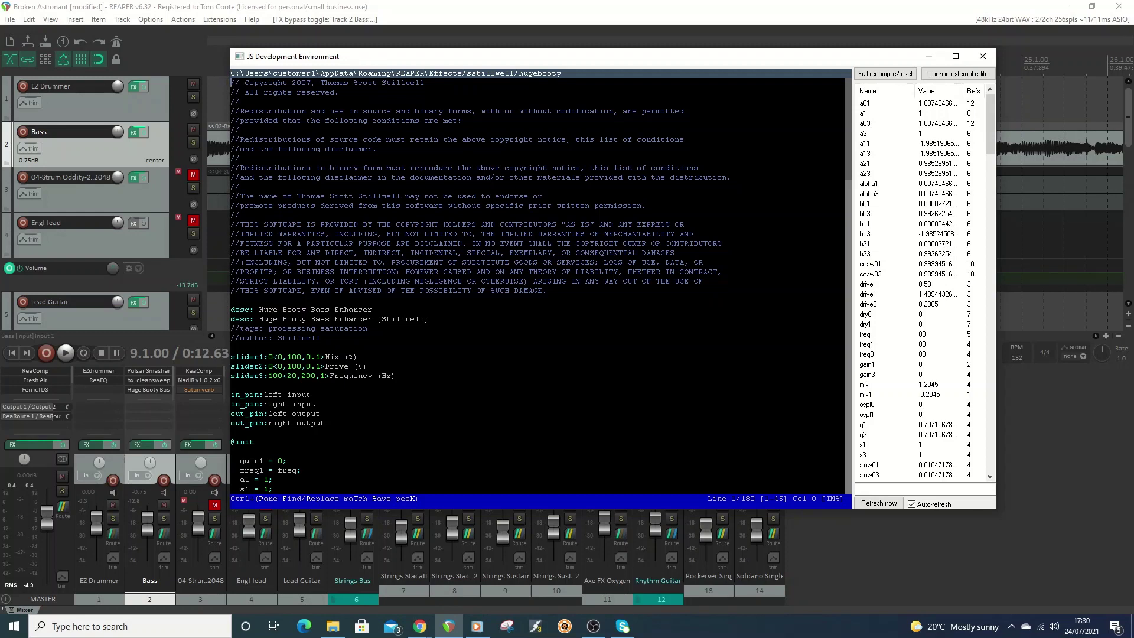
scroll(541, 288, down, 20)
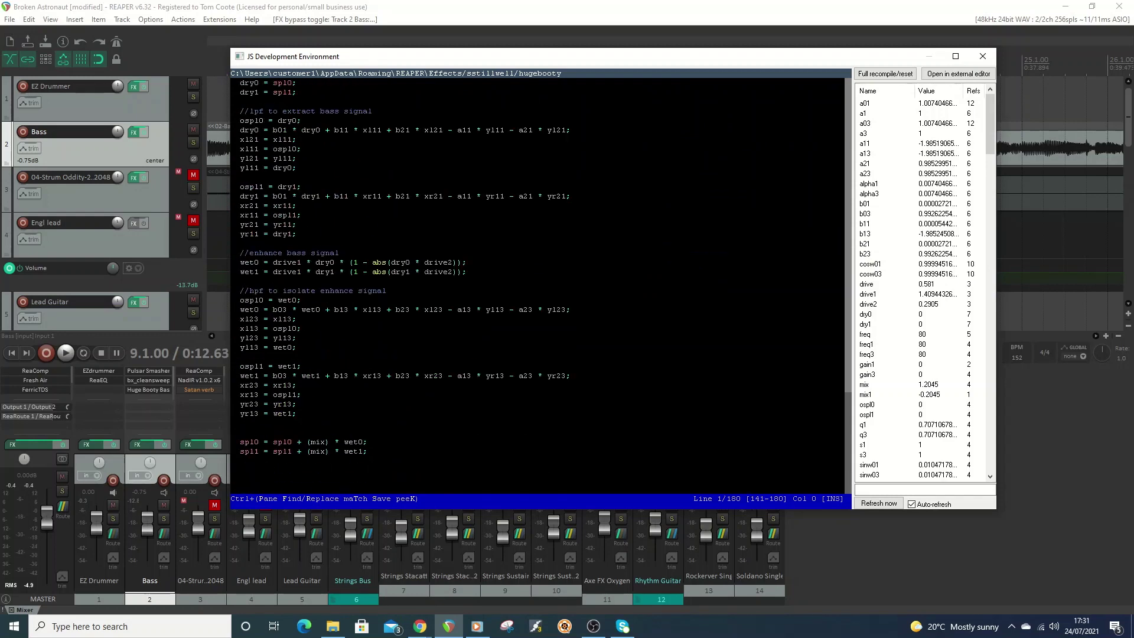
scroll(542, 287, up, 6)
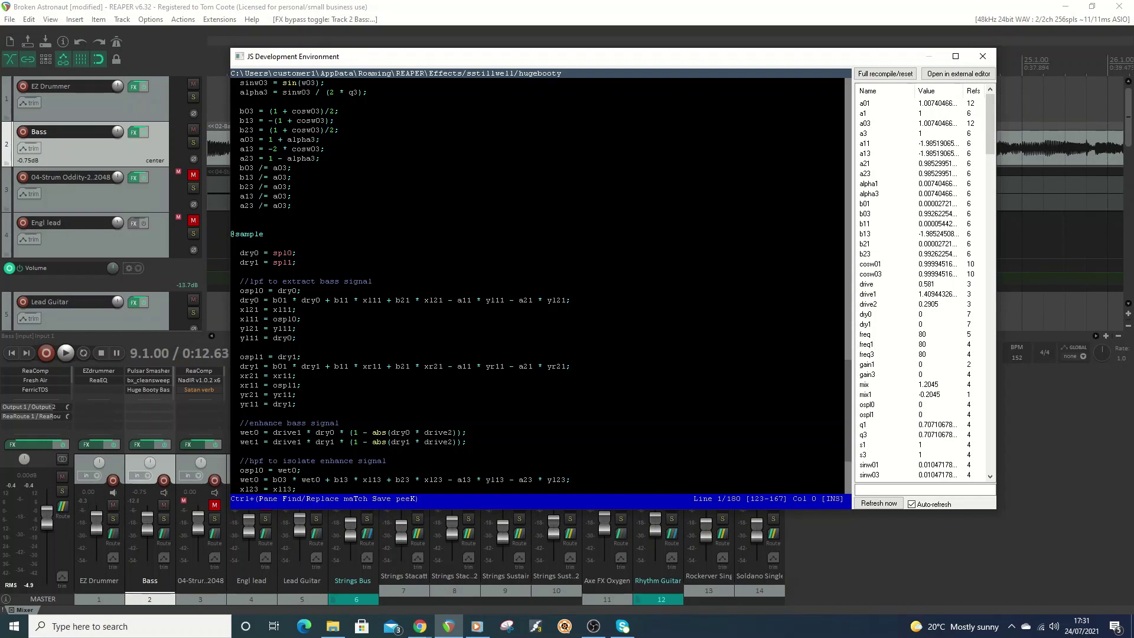
scroll(541, 288, down, 4)
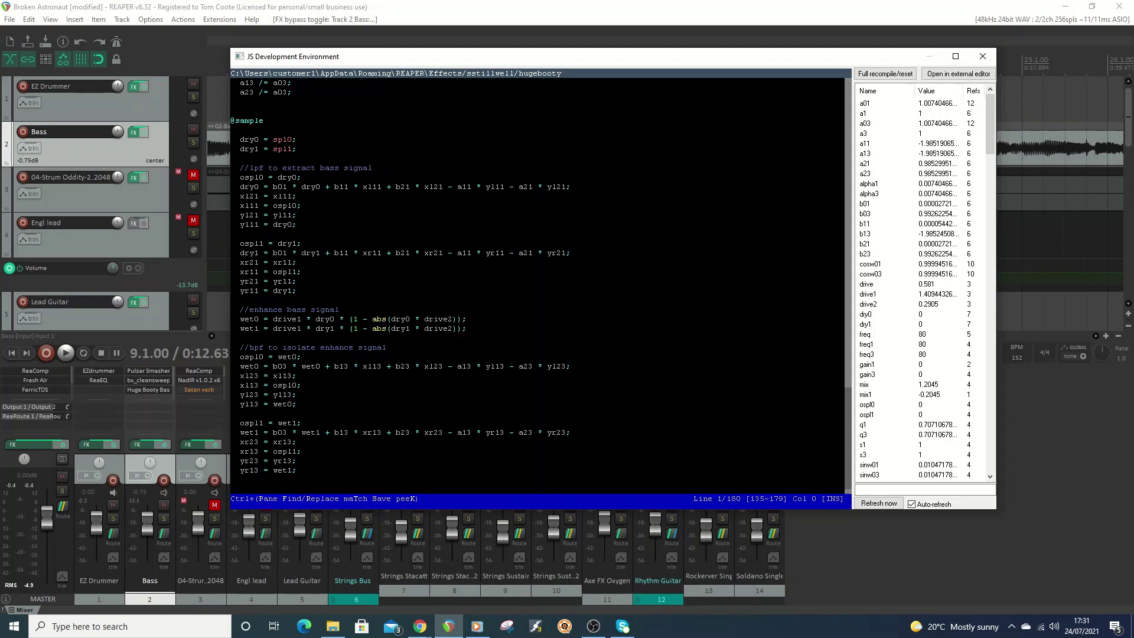
click(981, 55)
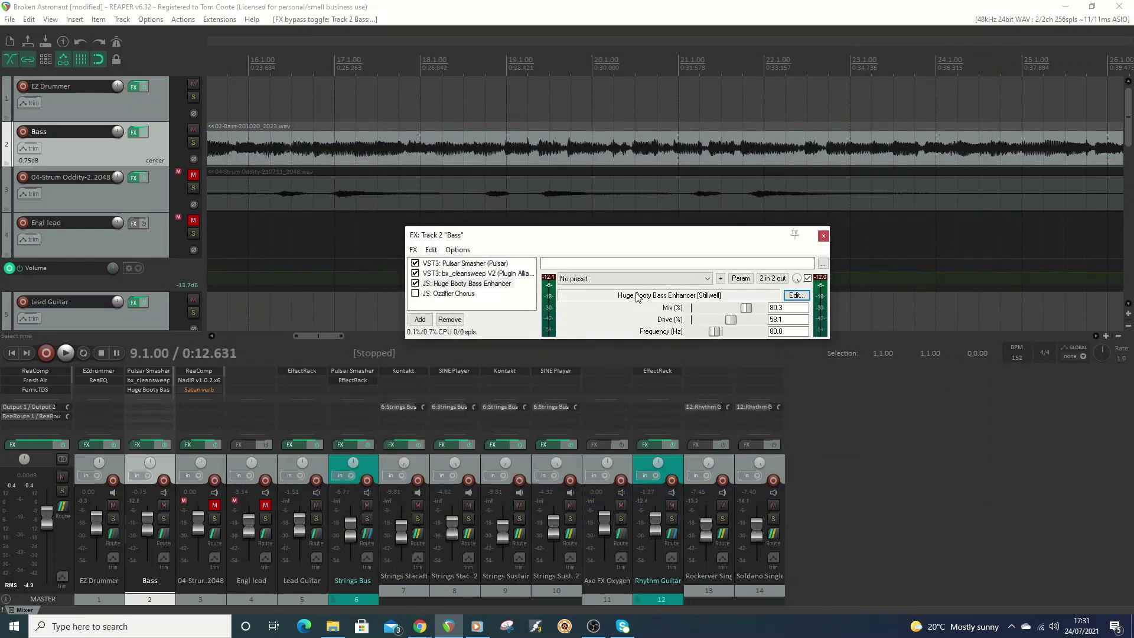
Display the bypassed Ozzifier Chorus parameters and solo the Bass track
click(452, 293)
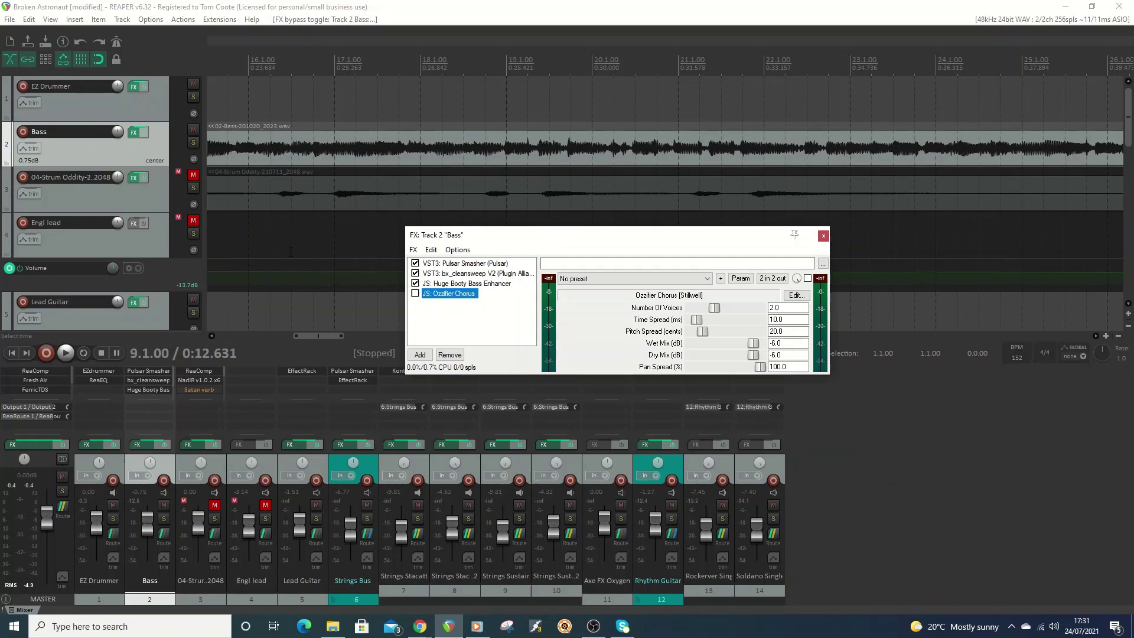
click(194, 144)
Set the play position to bar 12 and start playback
drag(598, 236, 782, 303)
click(314, 330)
drag(316, 336, 271, 336)
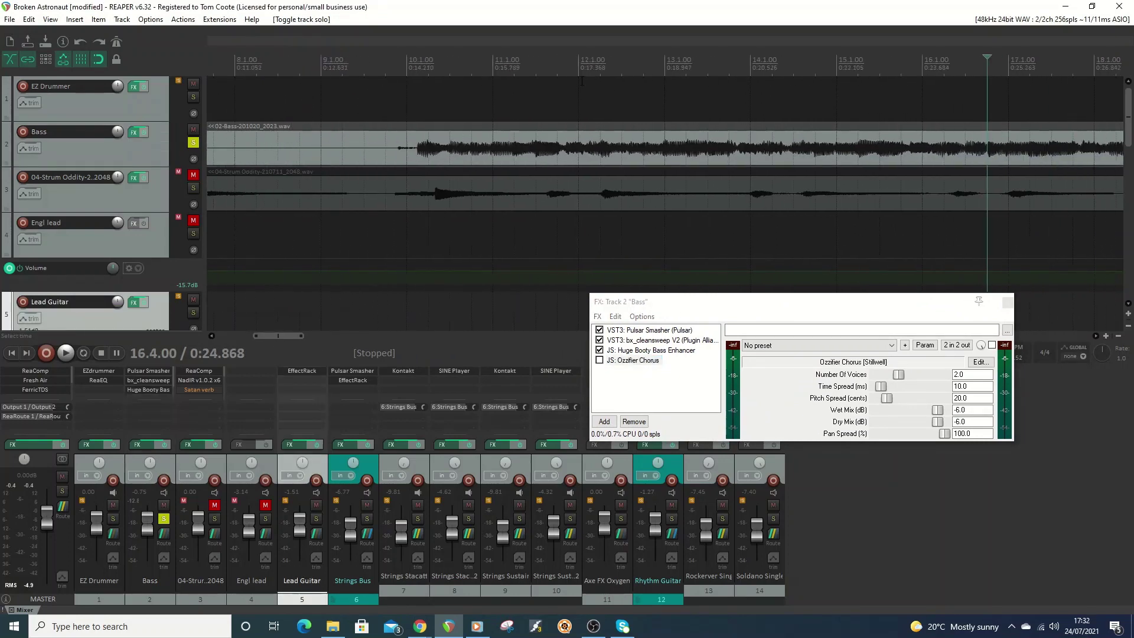
click(582, 81)
drag(786, 302, 595, 259)
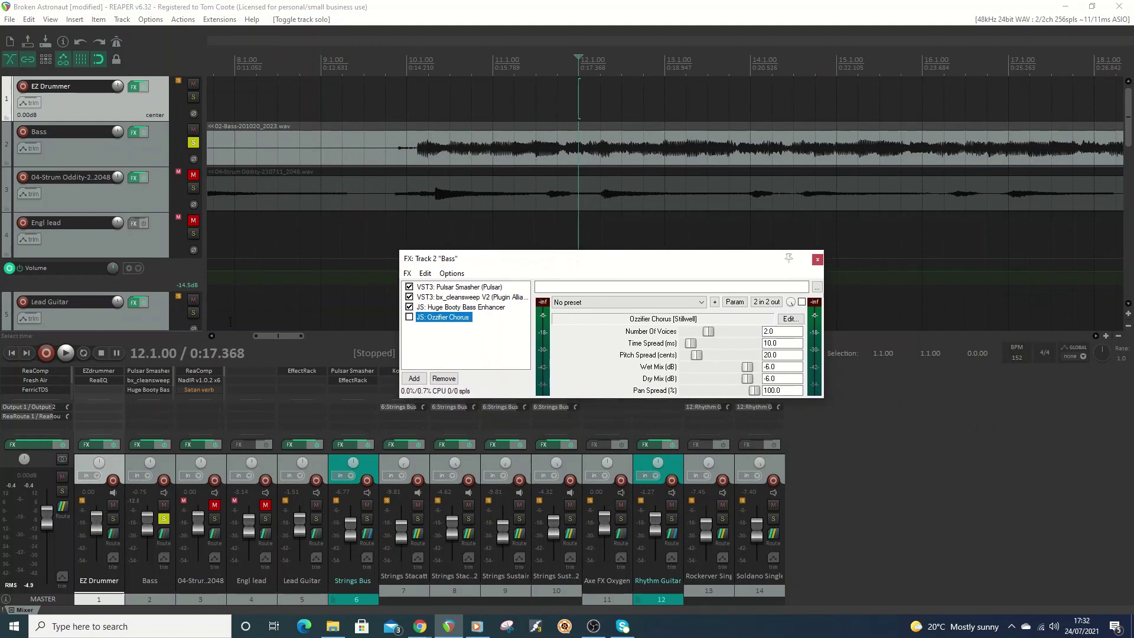
click(65, 353)
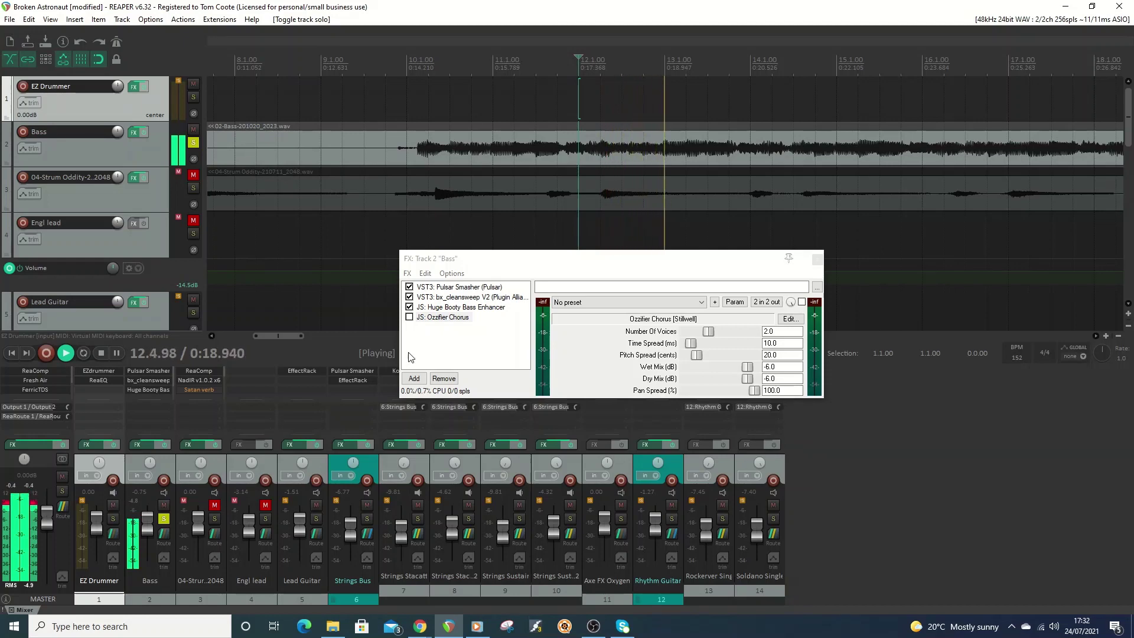
Compare Ozzifier Chorus on and off with EZ Drummer also soloed, leaving it enabled, then stop
click(409, 318)
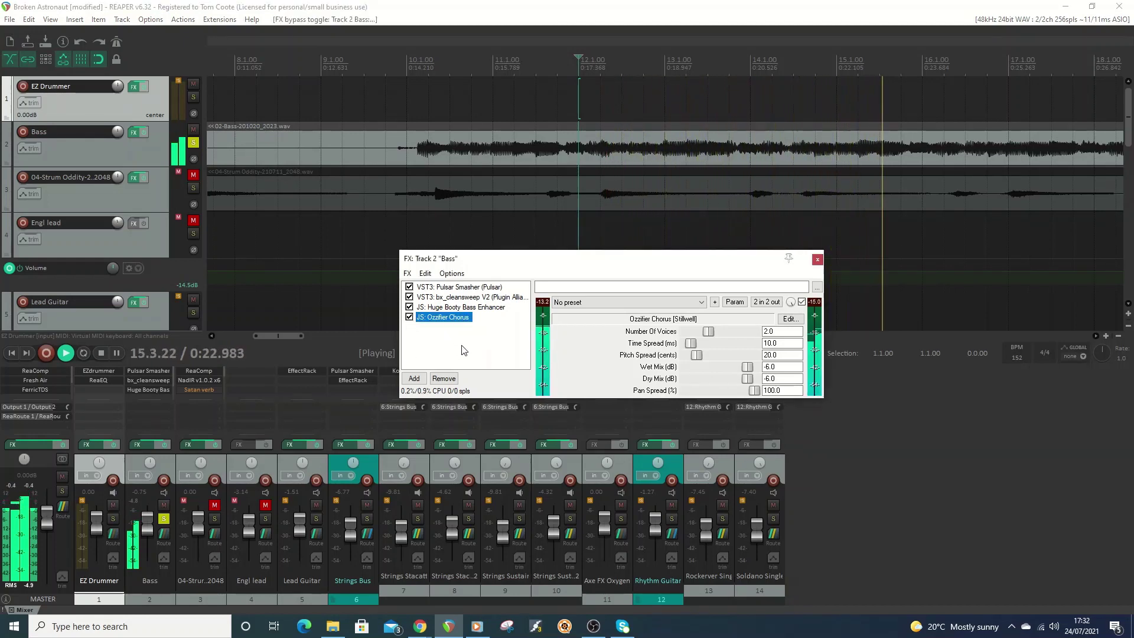
click(194, 96)
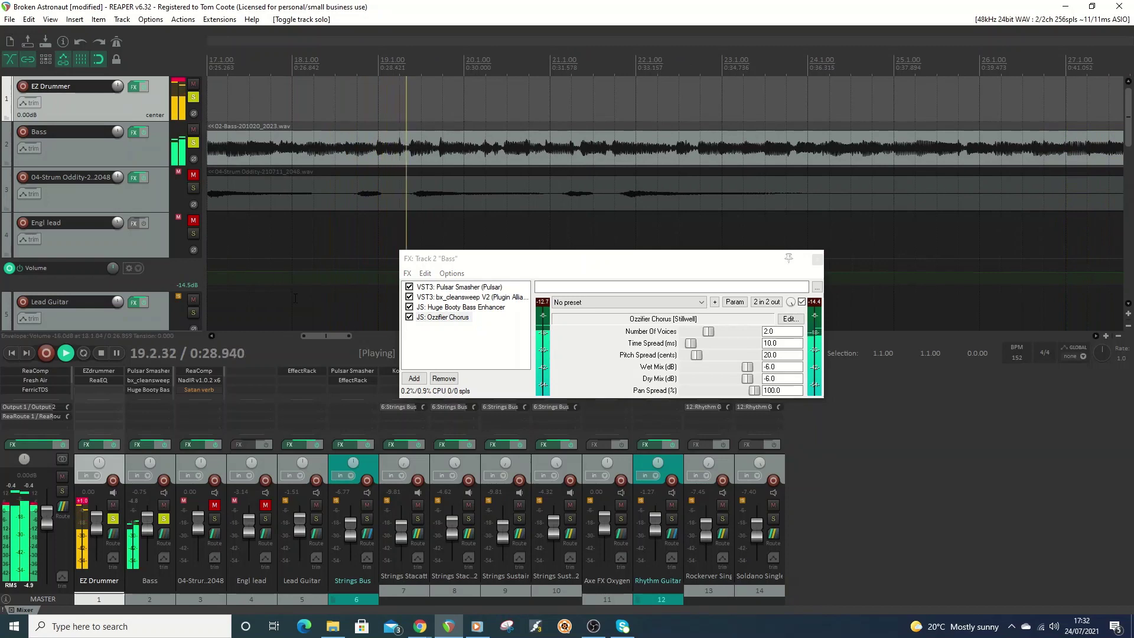
click(410, 318)
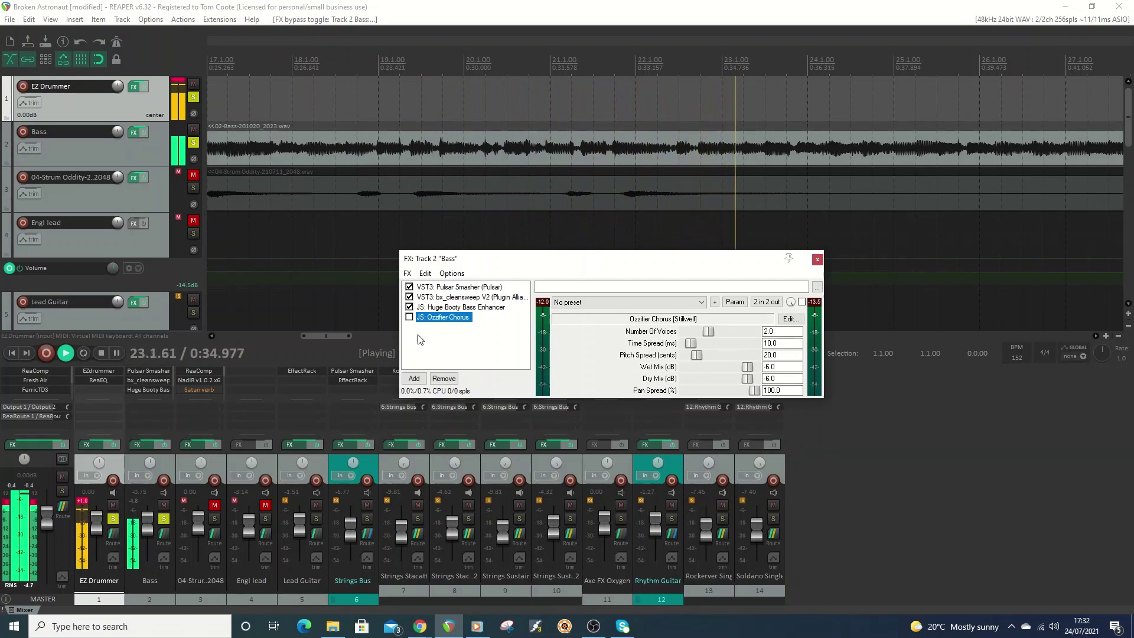
key(space)
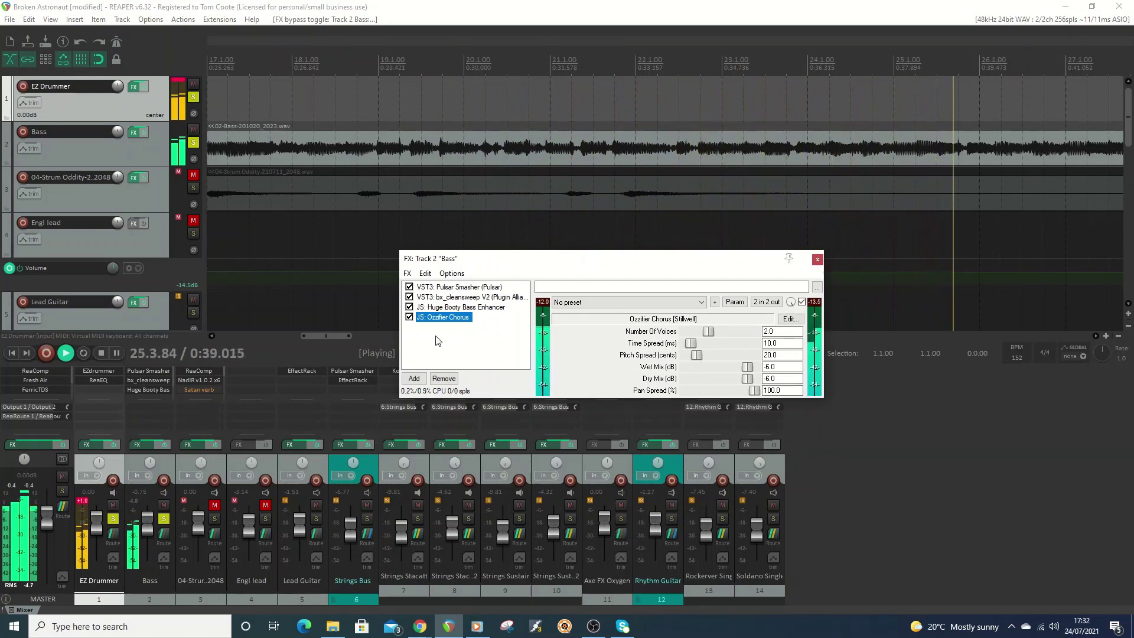
click(100, 354)
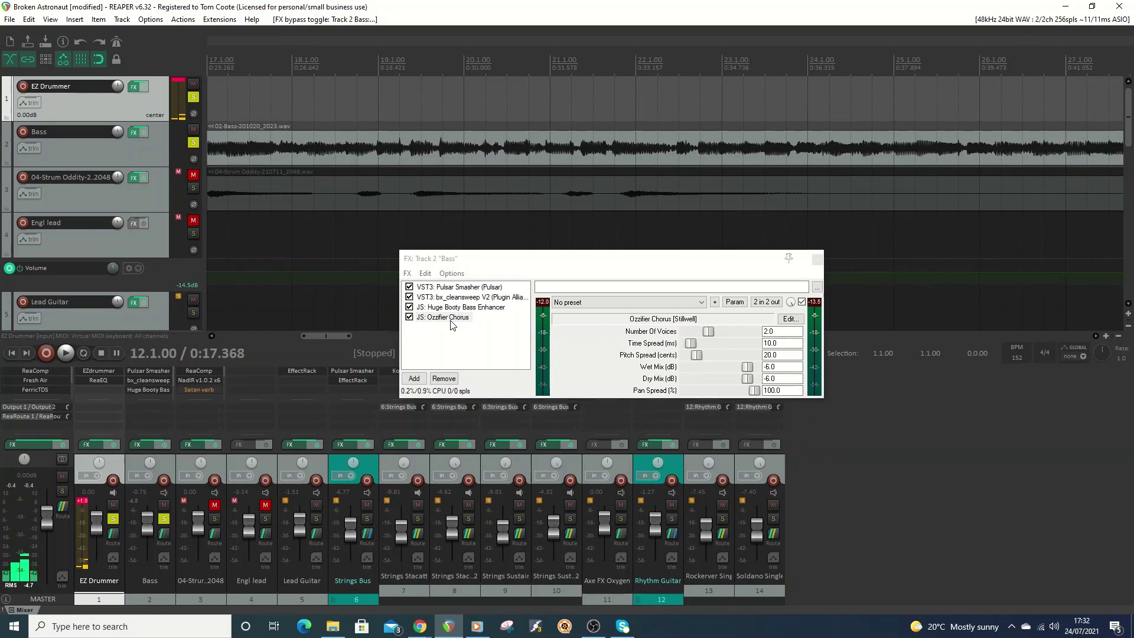
Review the Huge Booty Bass Enhancer and Ozzifier Chorus settings, then open the Add FX browser
click(464, 309)
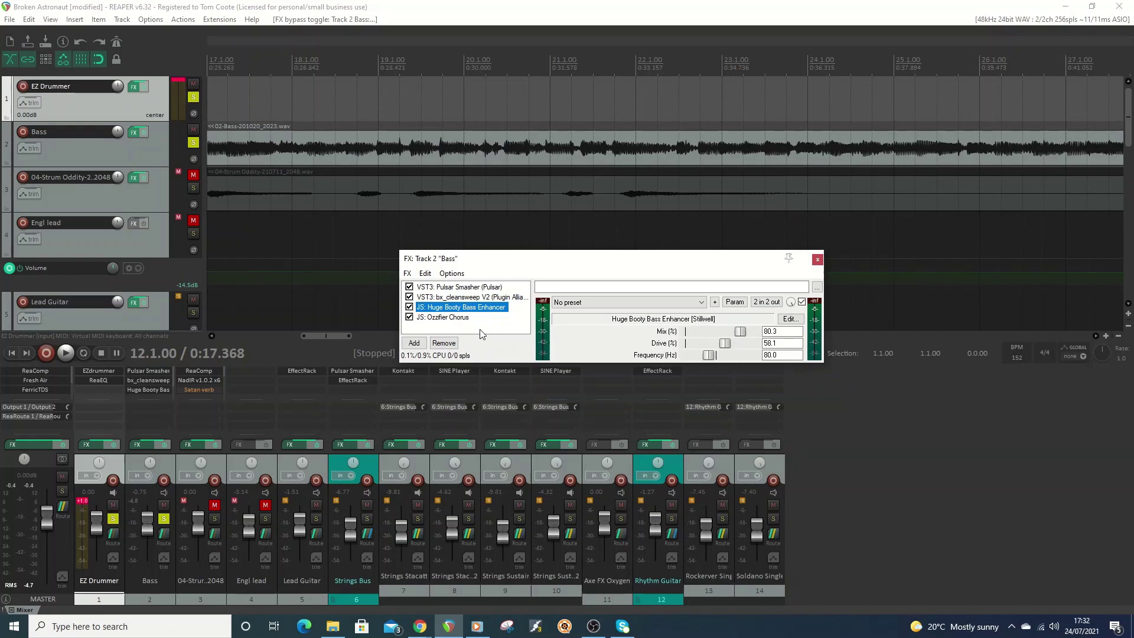
click(446, 319)
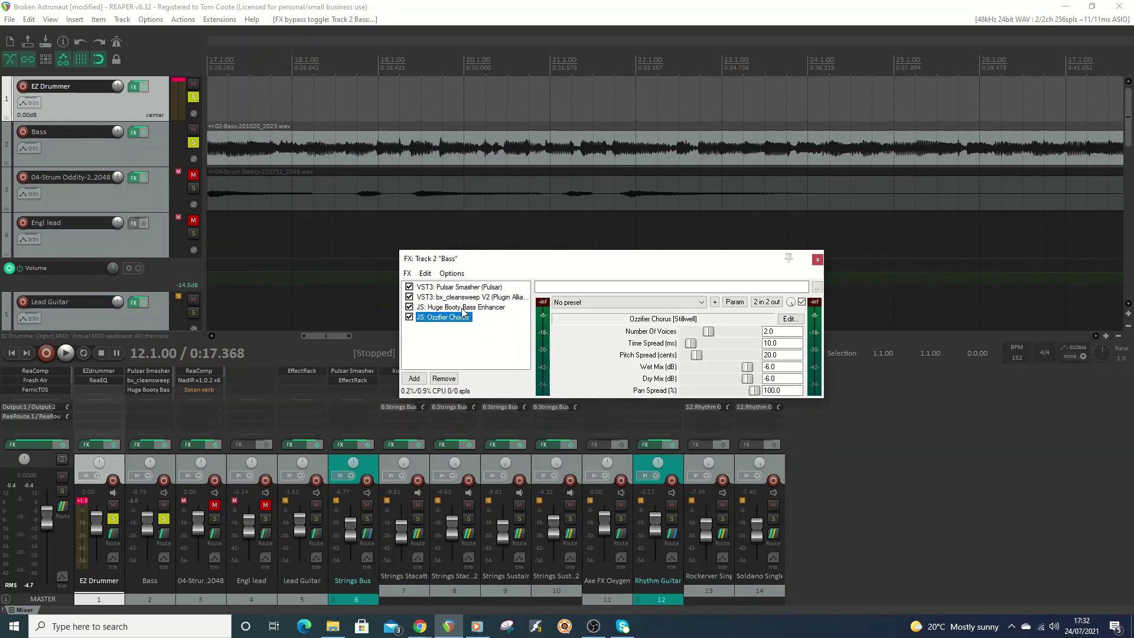
drag(583, 261, 538, 243)
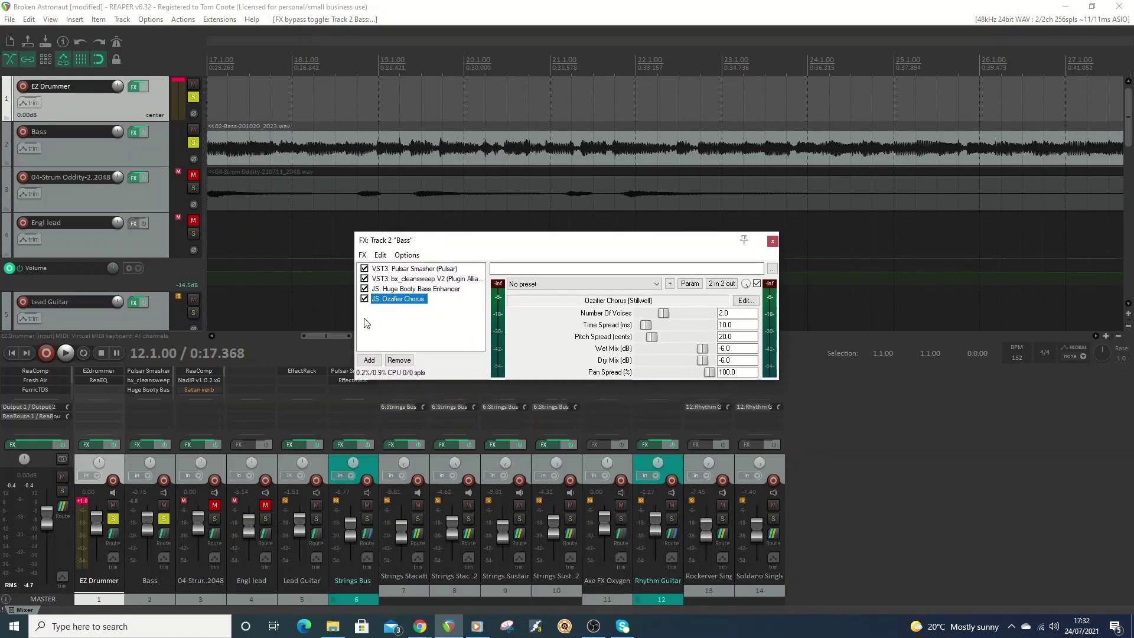
click(369, 361)
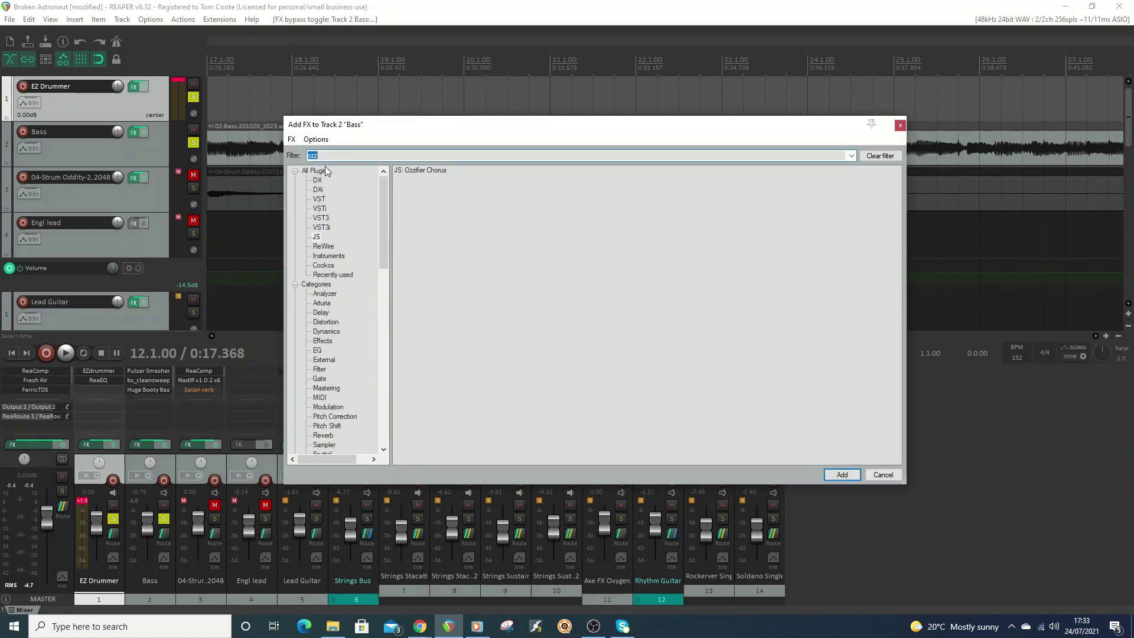
Add JS: ReEQ via the 'reeq' filter and boost a 48.9 Hz band by about +12 dB
text(reeq)
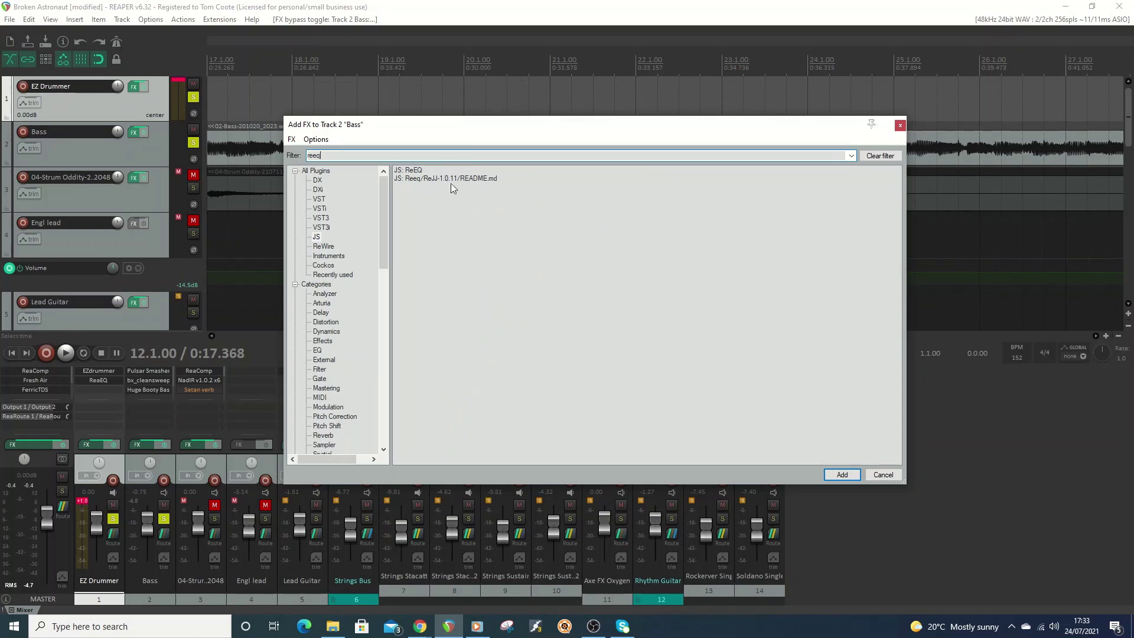
double_click(413, 173)
drag(762, 226, 635, 74)
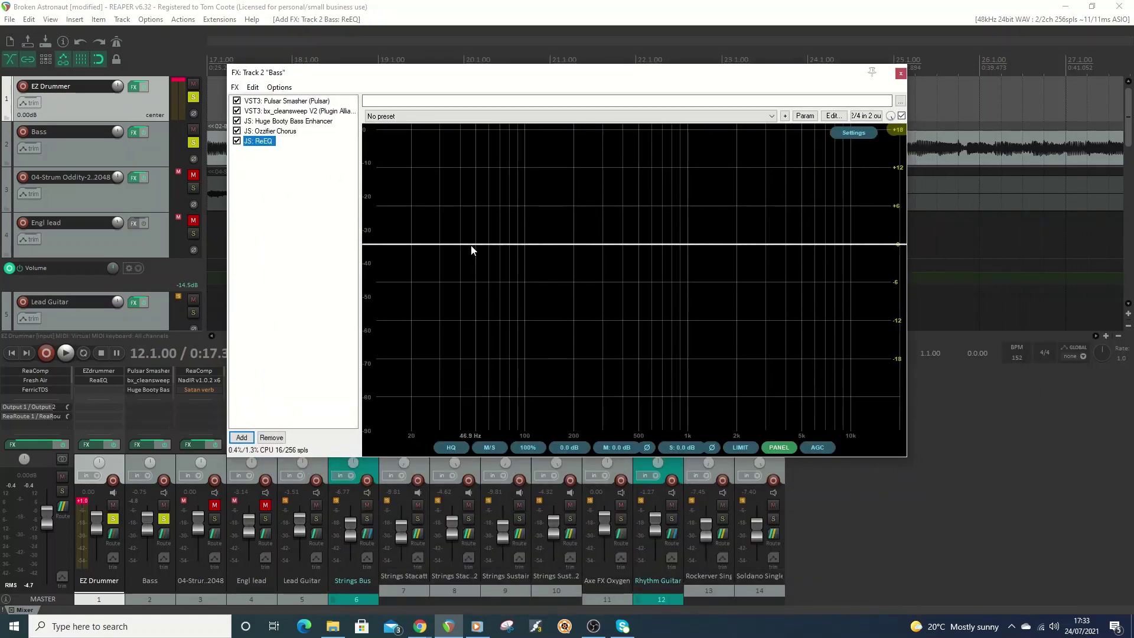
double_click(470, 244)
drag(470, 244, 474, 167)
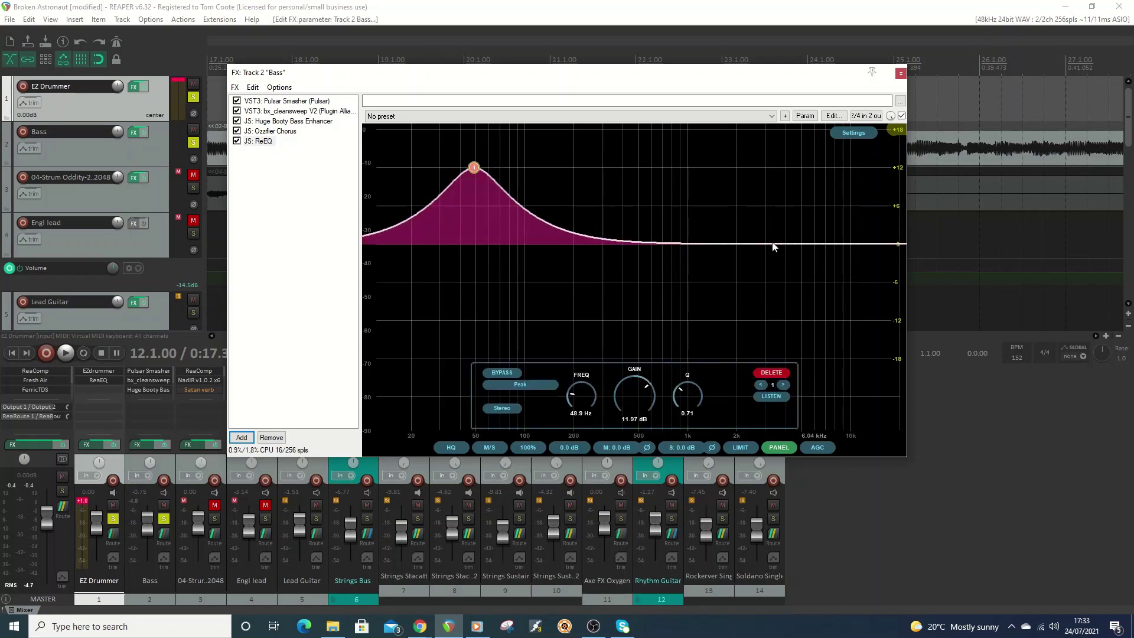
Add ReEQ band 2 near 1.96 kHz at about -6 dB, switching it from High Cut to Band Pass
double_click(760, 244)
drag(759, 245, 735, 283)
click(532, 385)
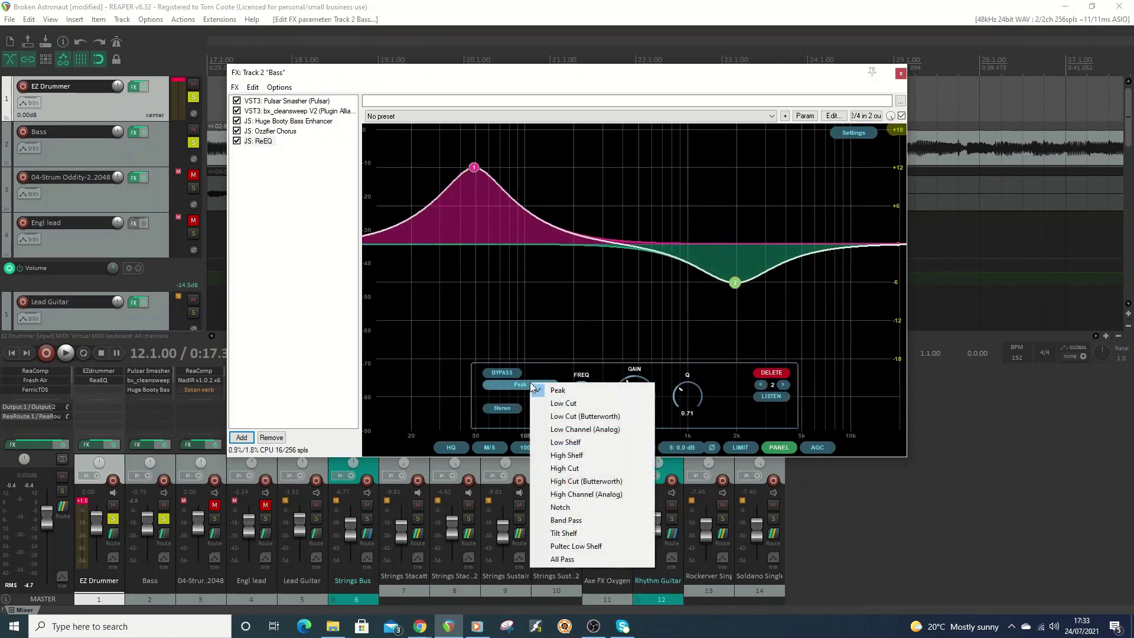
click(568, 481)
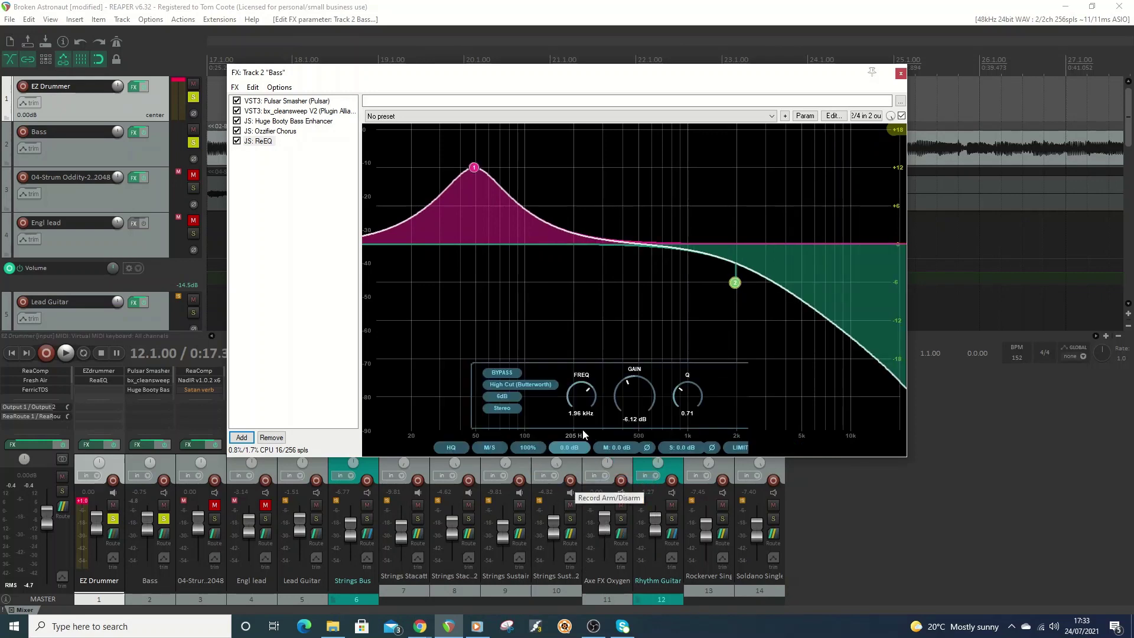
click(502, 384)
click(540, 523)
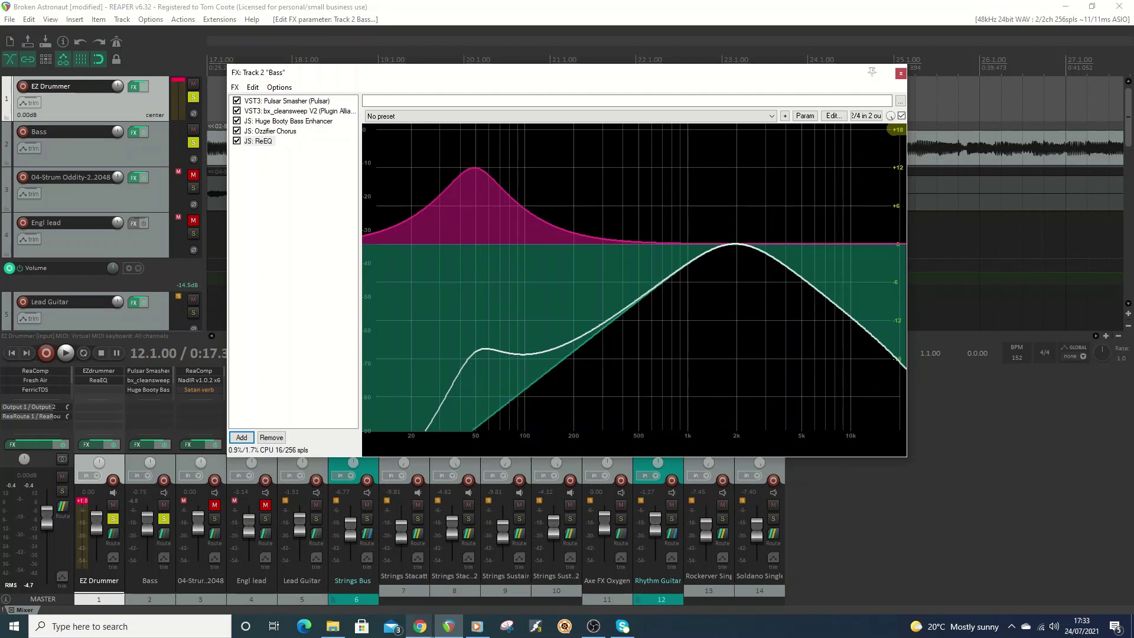
Read through the ReEQ forum thread in Chrome, glance at the ReaPack site, and return to REAPER
mouse_move(419, 628)
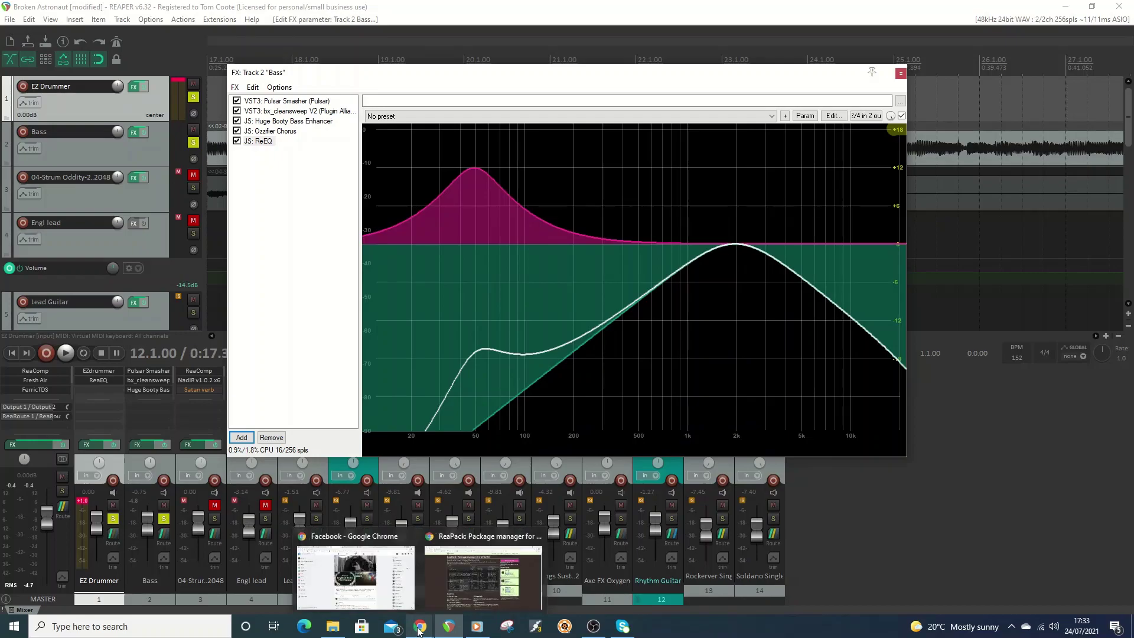
click(470, 591)
click(355, 10)
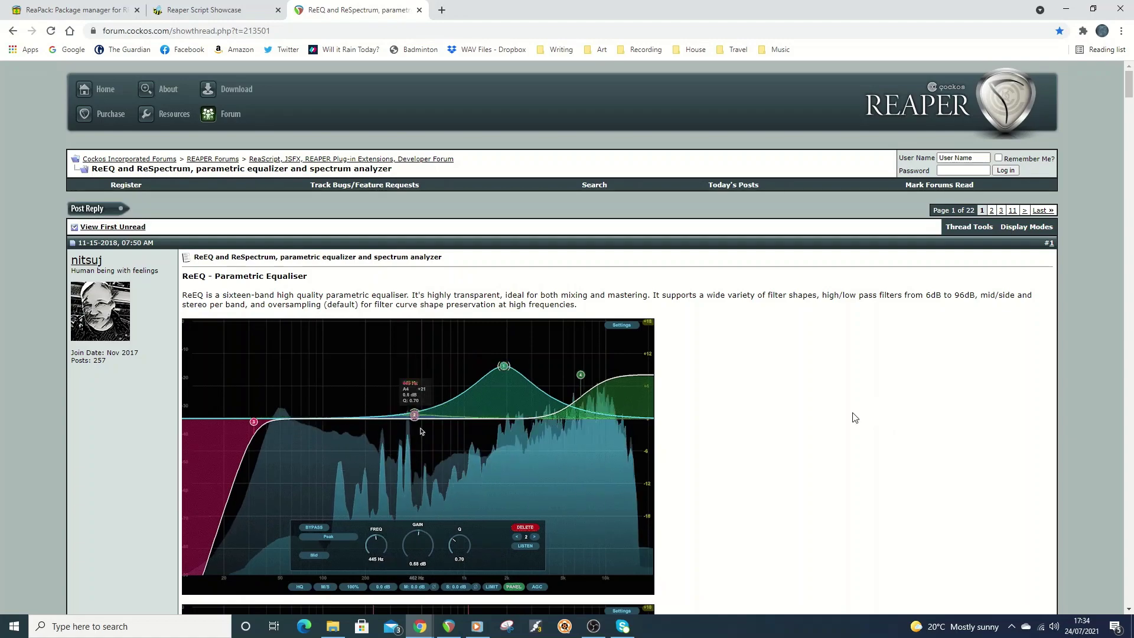
scroll(860, 389, down, 20)
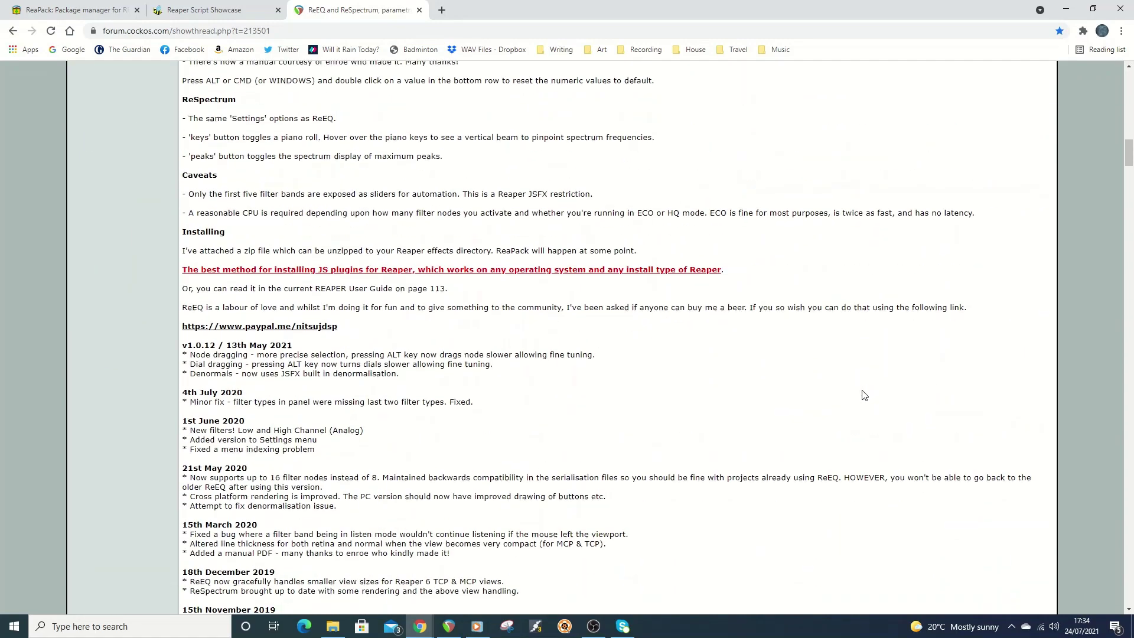
middle_click(851, 426)
scroll(852, 426, up, 20)
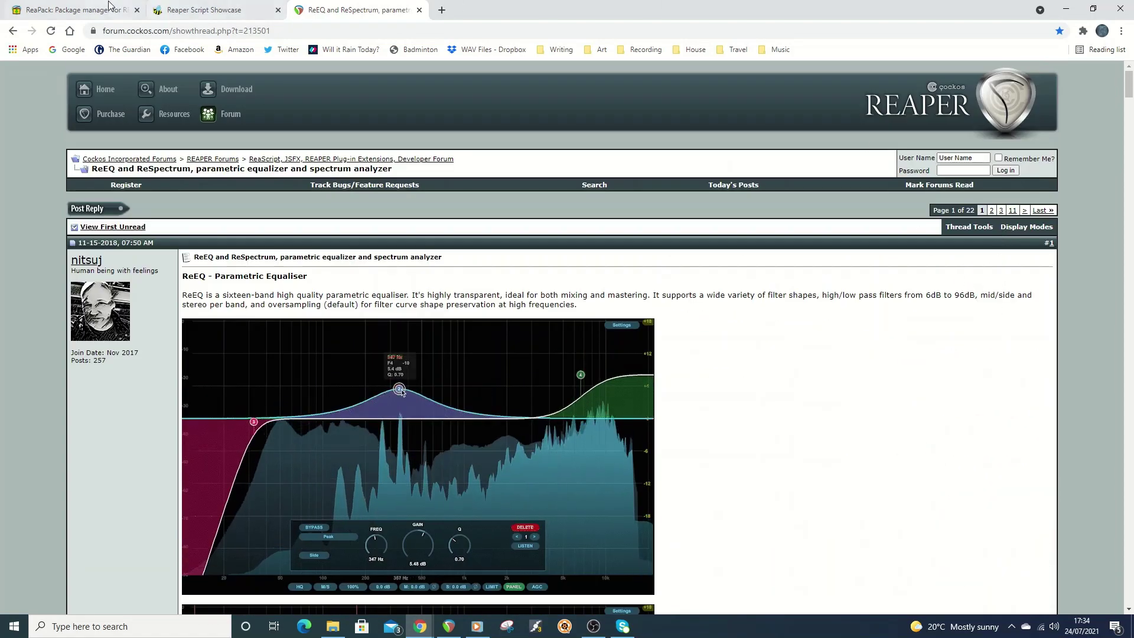
click(108, 5)
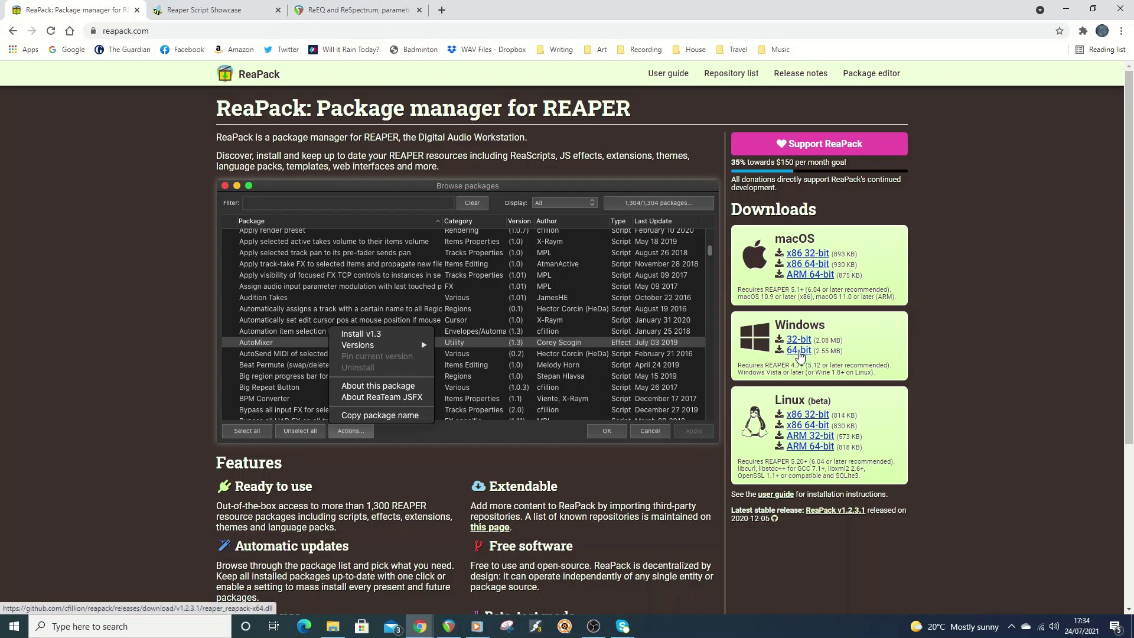
click(448, 627)
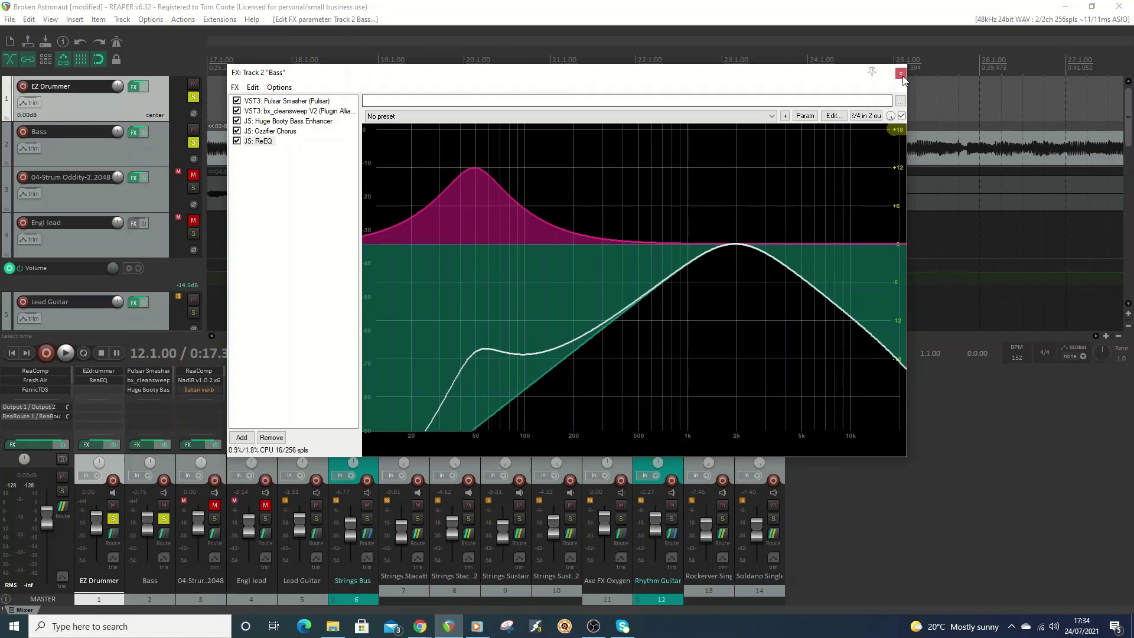
Close the Bass FX chain, view REAPER's resource folder in Explorer, then open Extensions > ReaPack
click(901, 73)
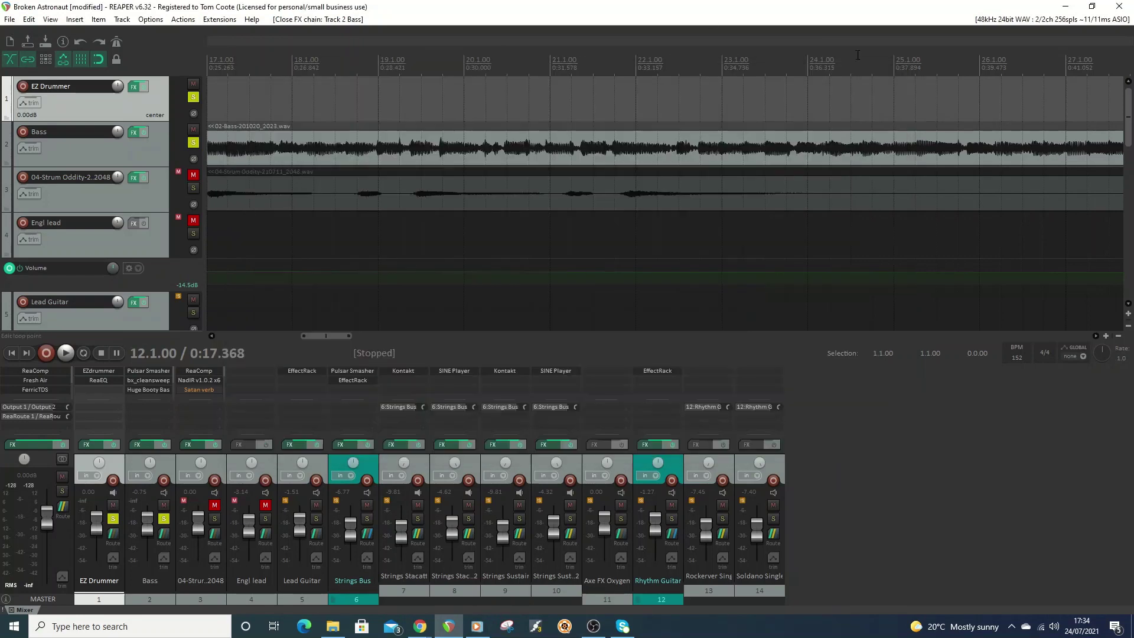
click(183, 21)
mouse_move(152, 21)
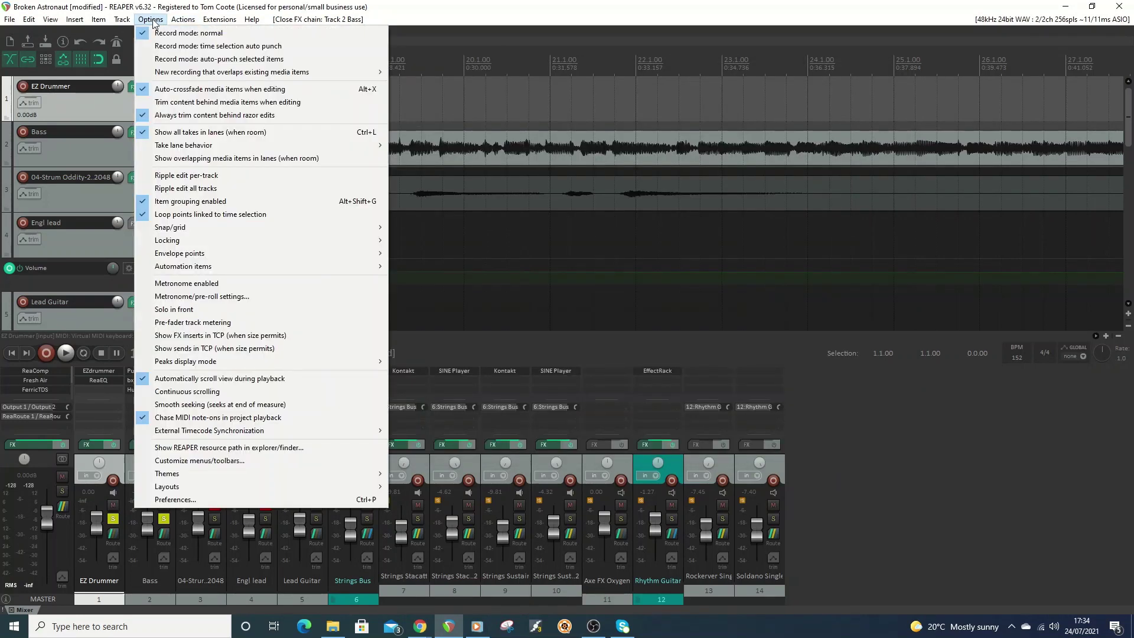
click(218, 452)
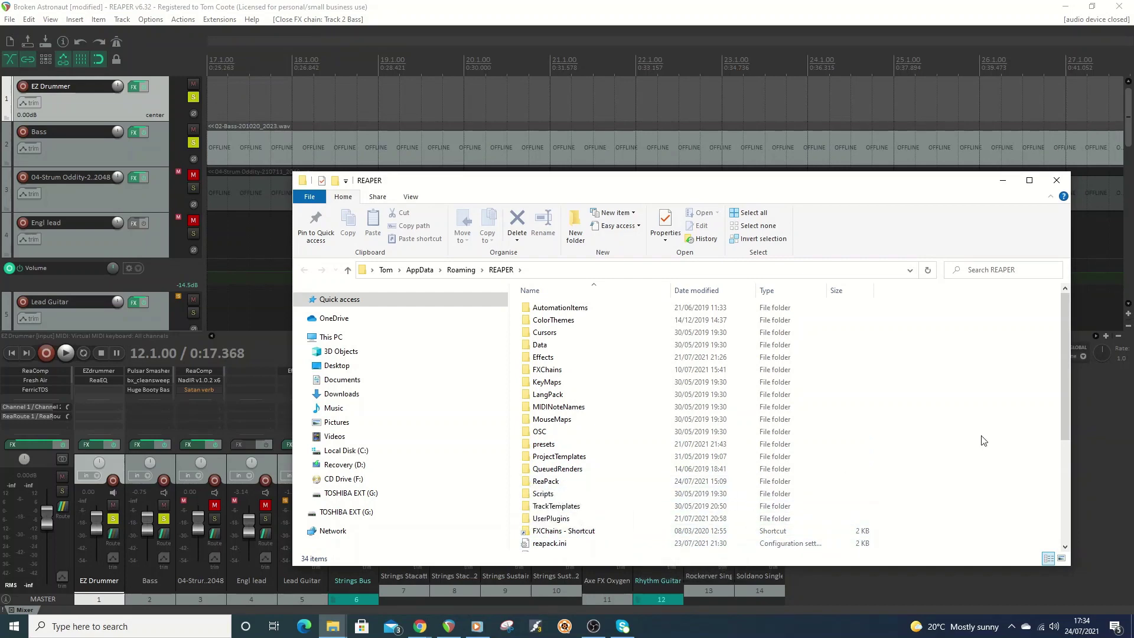
click(1056, 180)
click(219, 19)
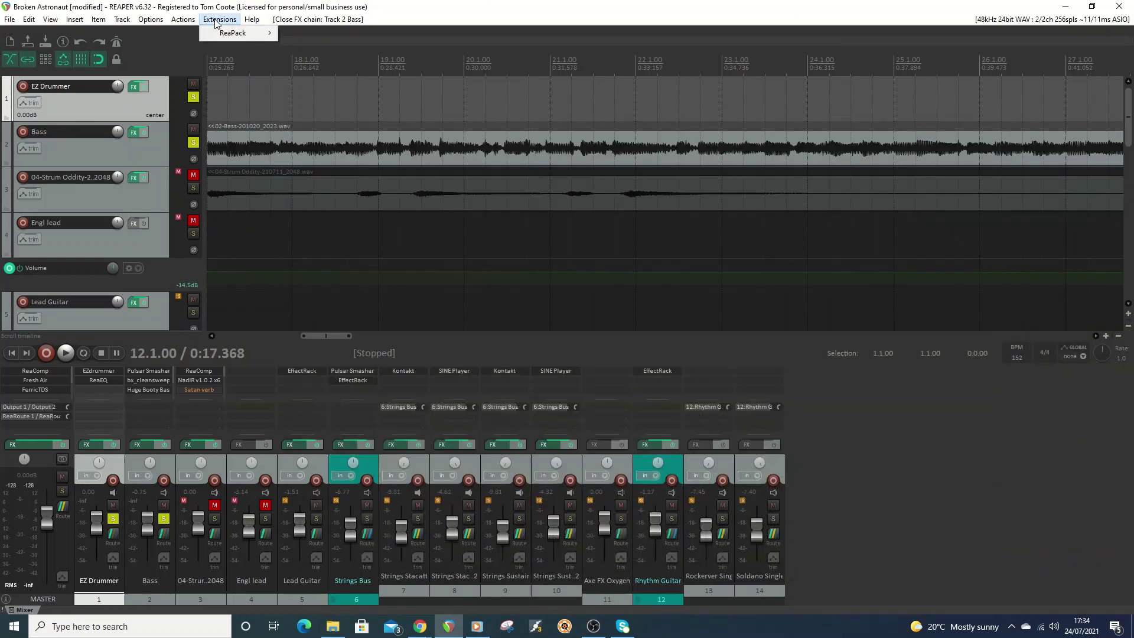
Open ReaPack's repository manager and look at the empty import-repositories form, then dismiss it
mouse_move(221, 35)
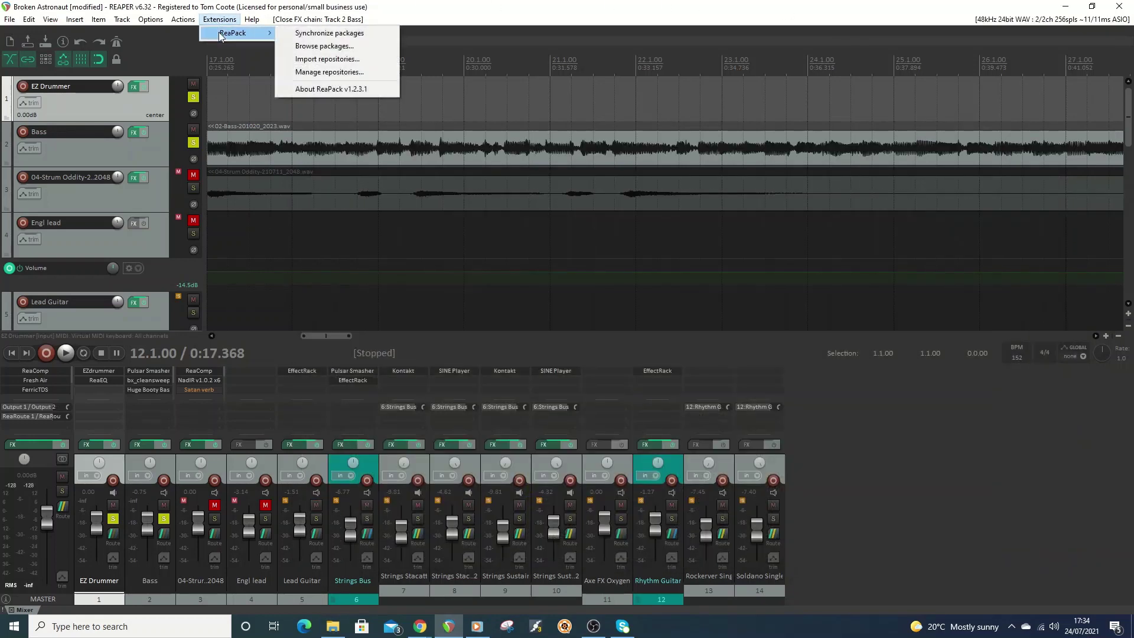
click(329, 72)
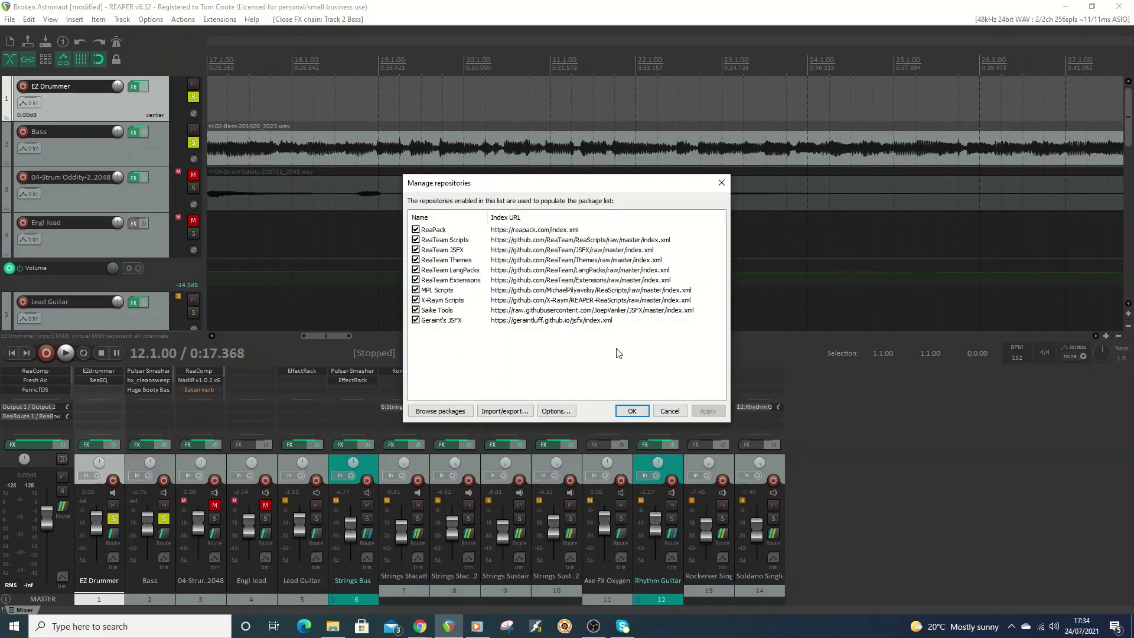
click(506, 413)
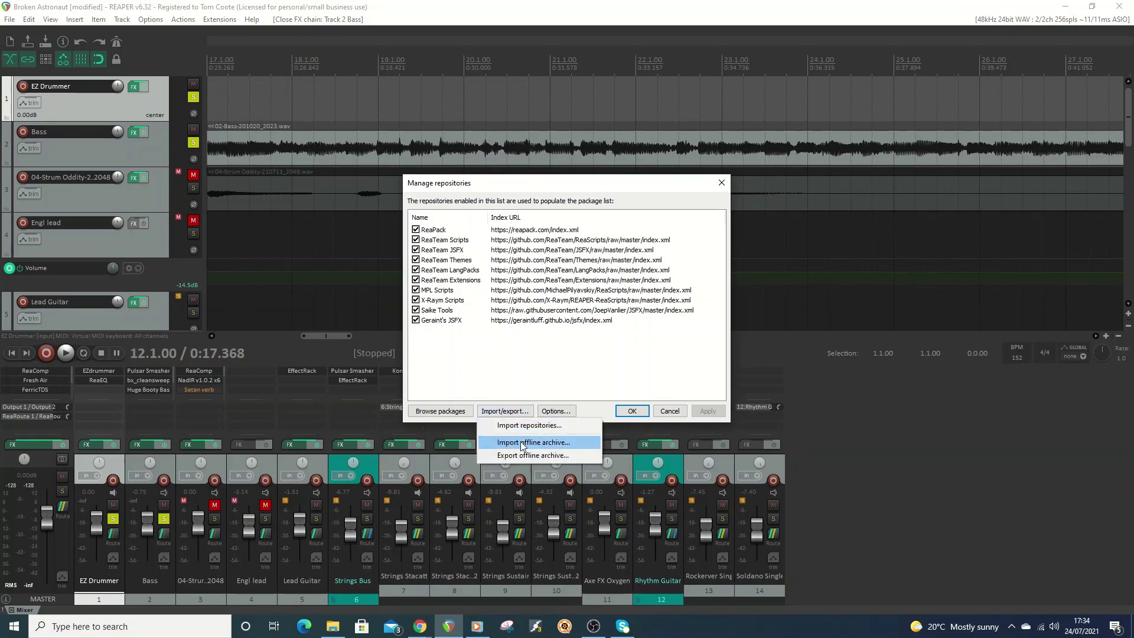
click(523, 426)
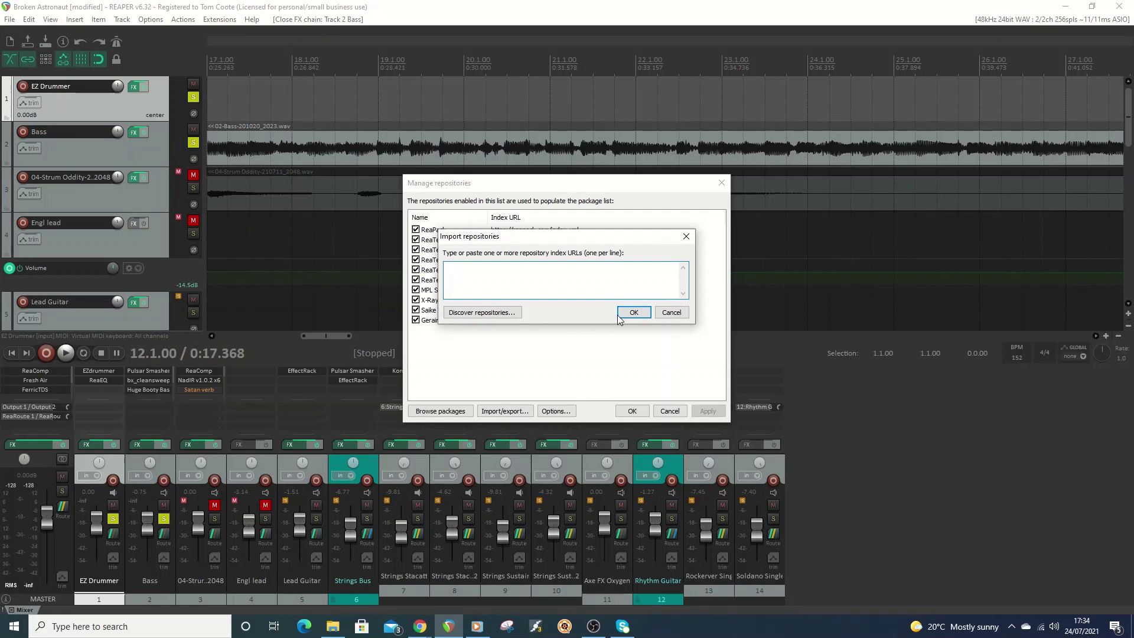
click(638, 313)
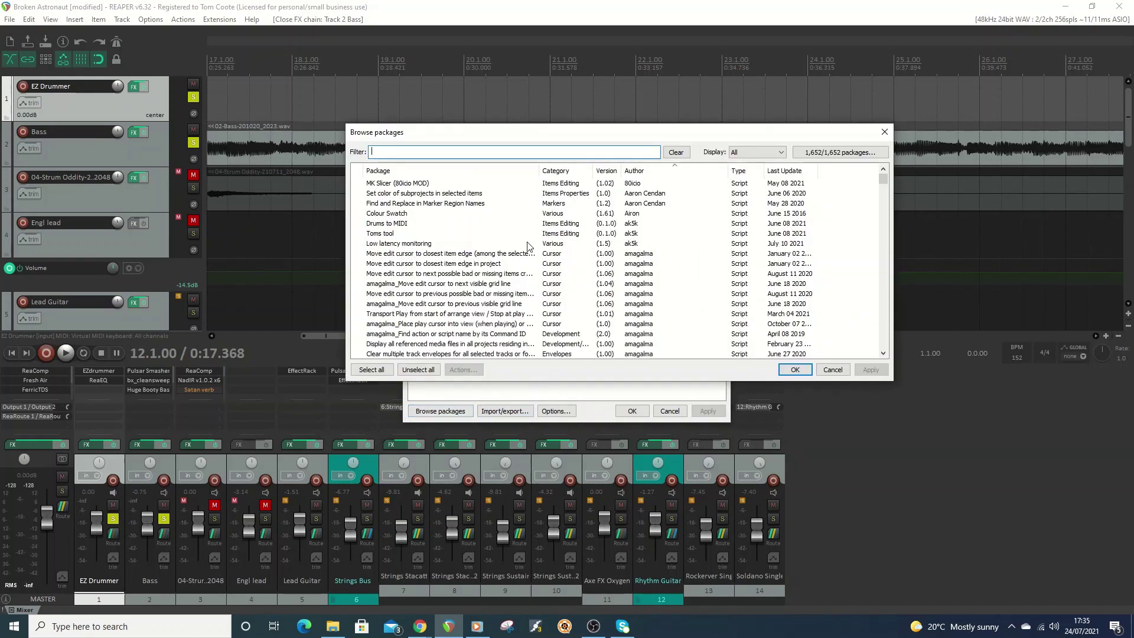
View the Drums to MIDI package's actions, then close the package browser and cancel the repository list
click(394, 225)
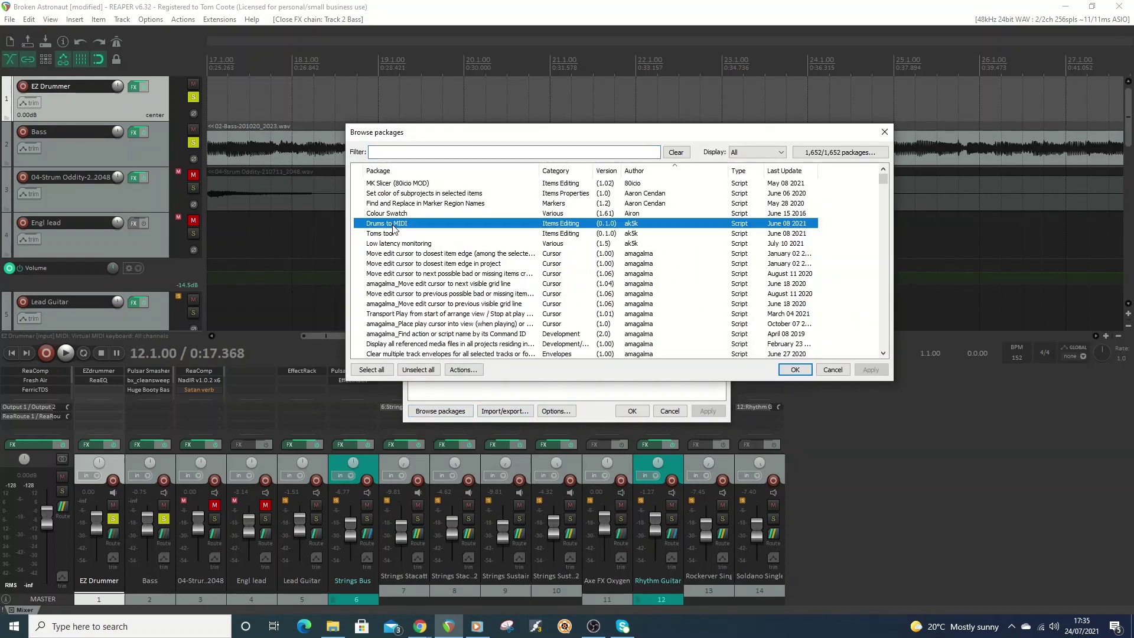
right_click(394, 227)
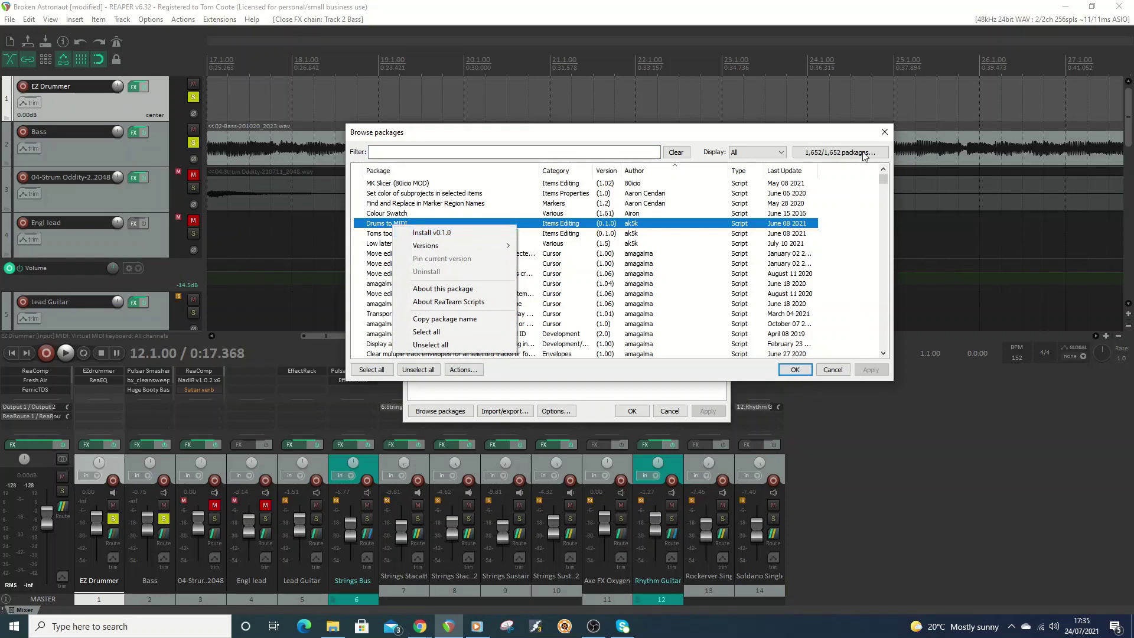
click(884, 133)
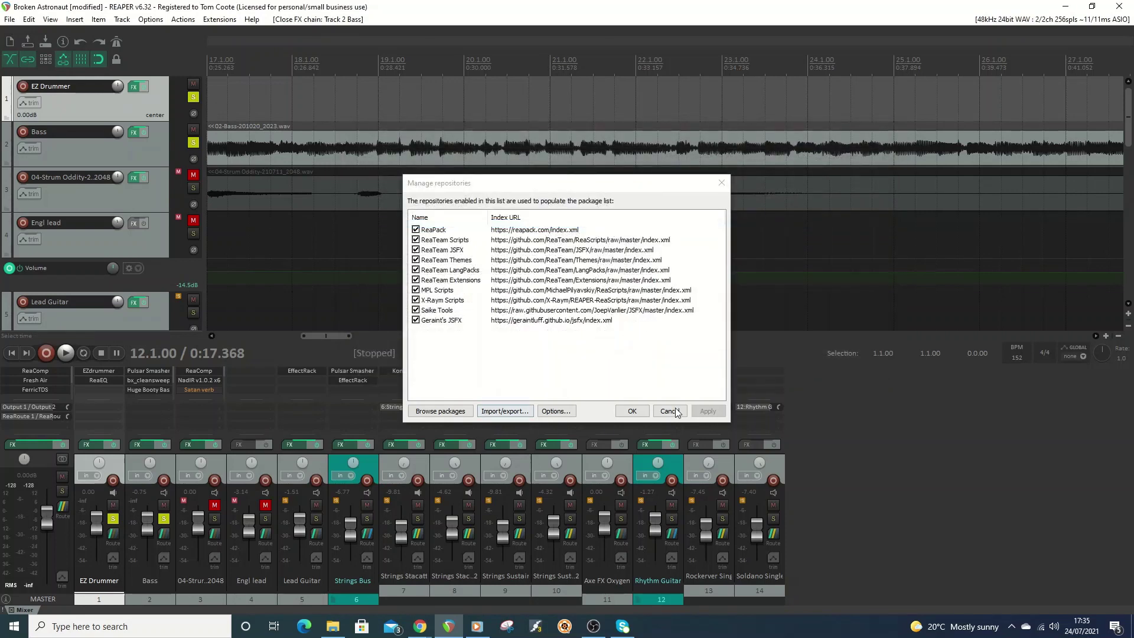
click(670, 411)
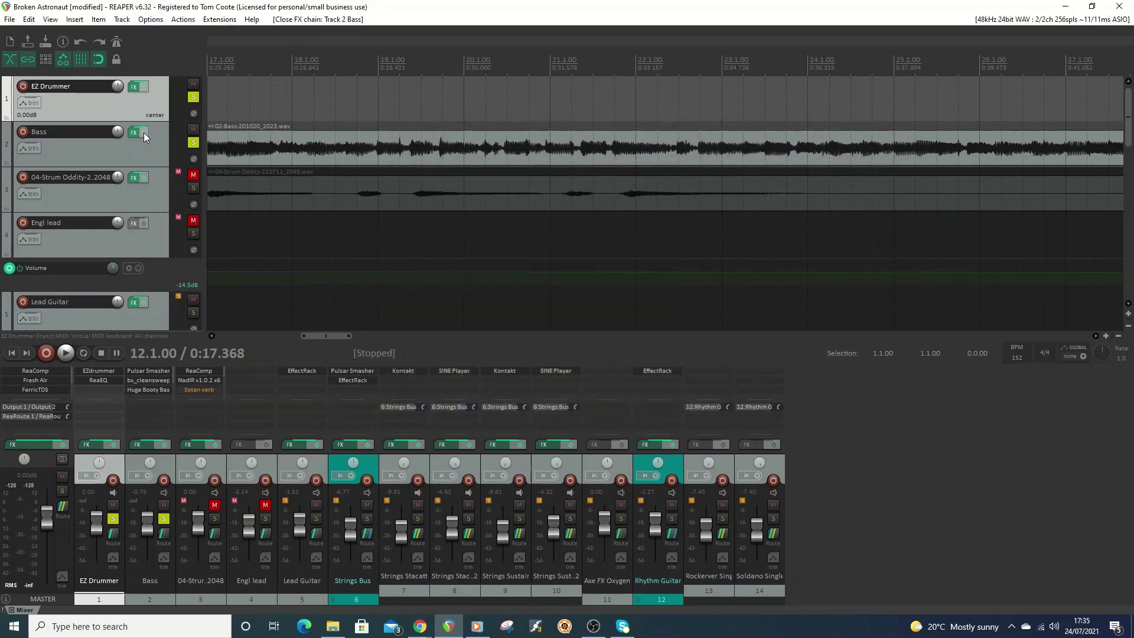
Open the Bass track's FX chain and its Add FX browser menu, then close both windows
click(133, 133)
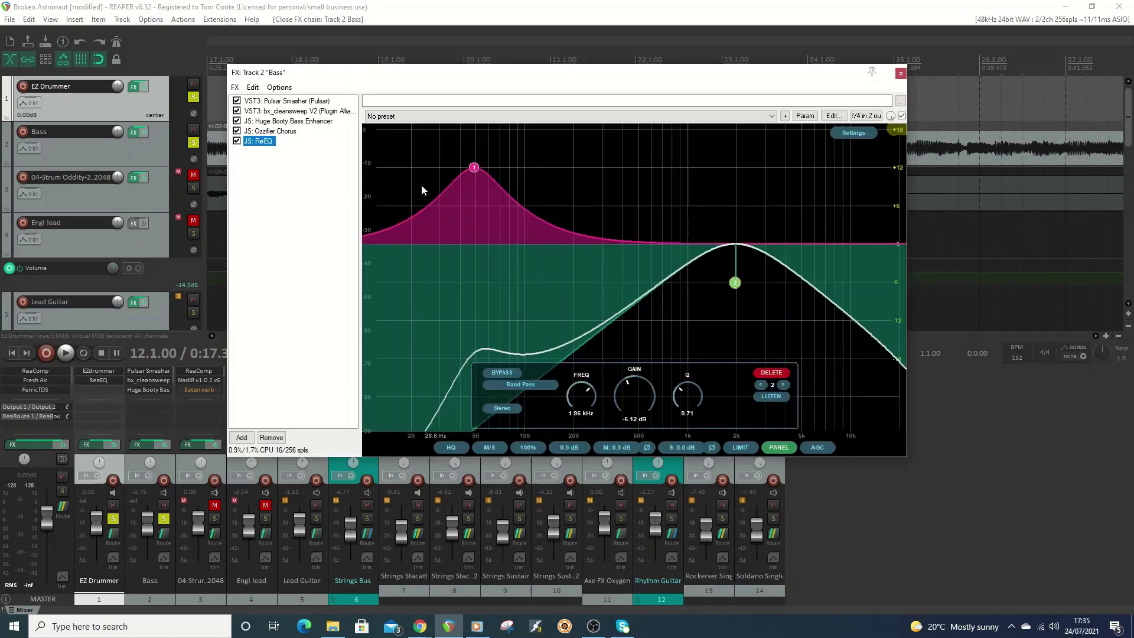
click(242, 438)
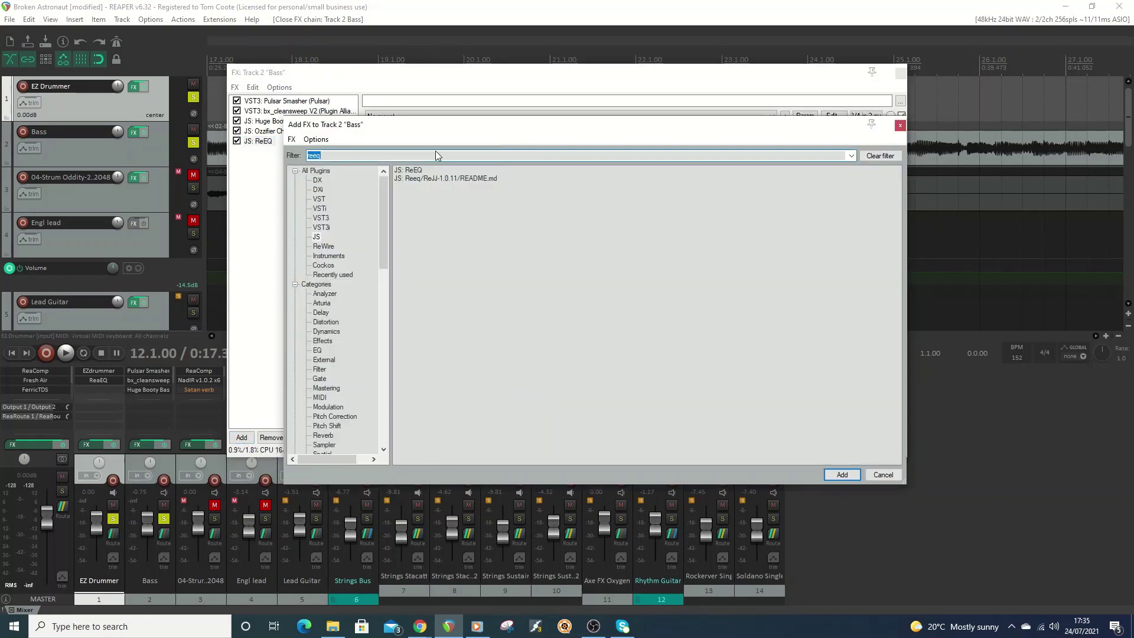
click(292, 142)
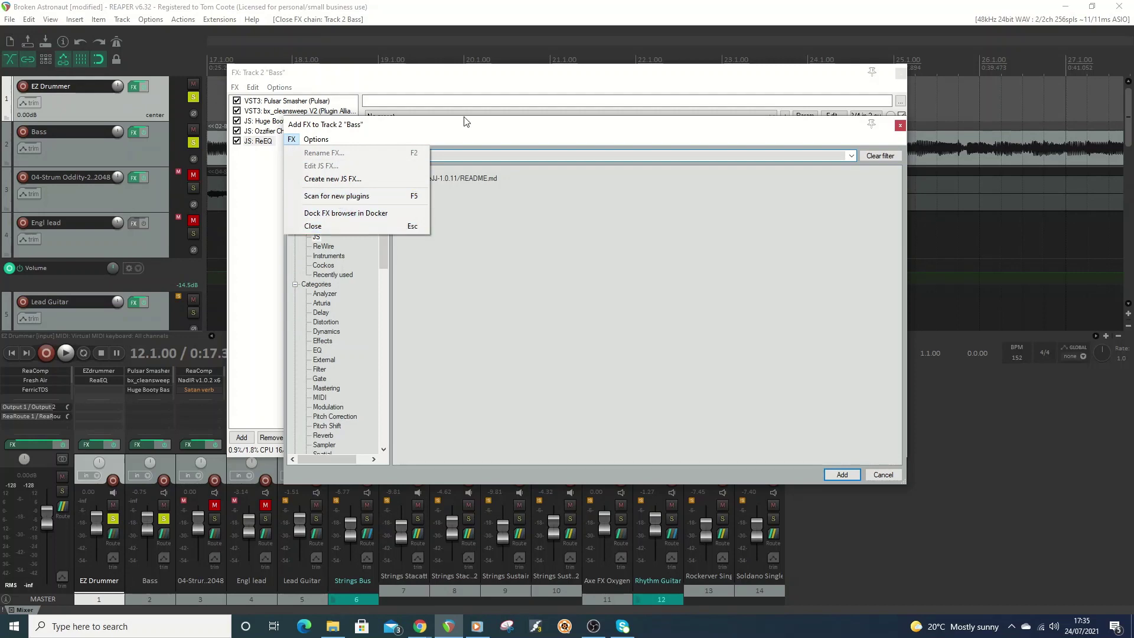
click(901, 126)
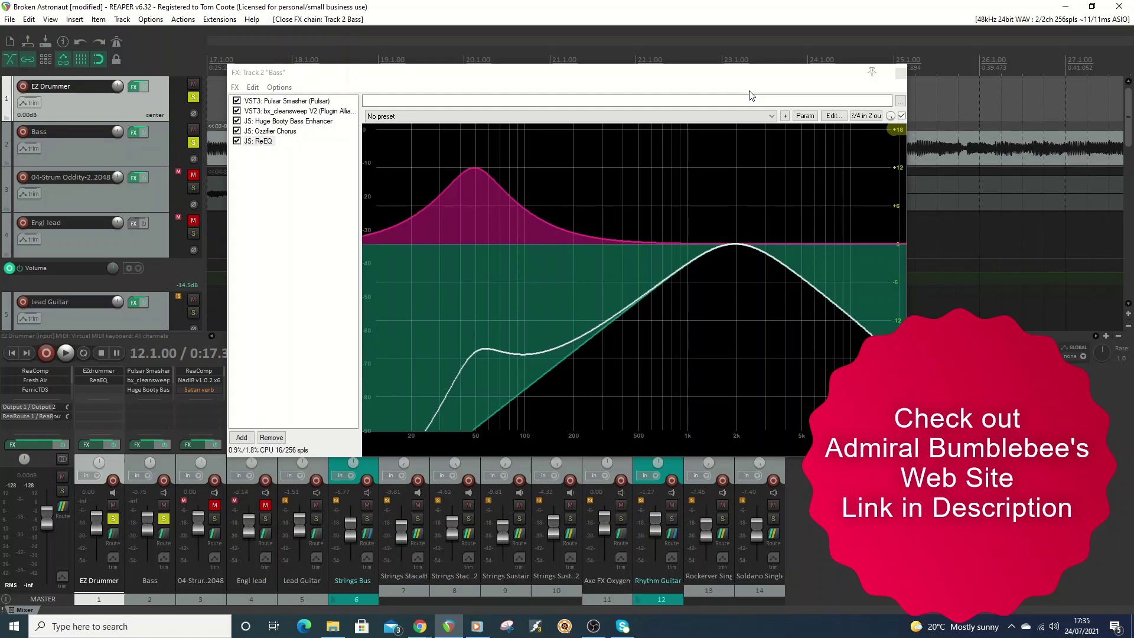
click(900, 74)
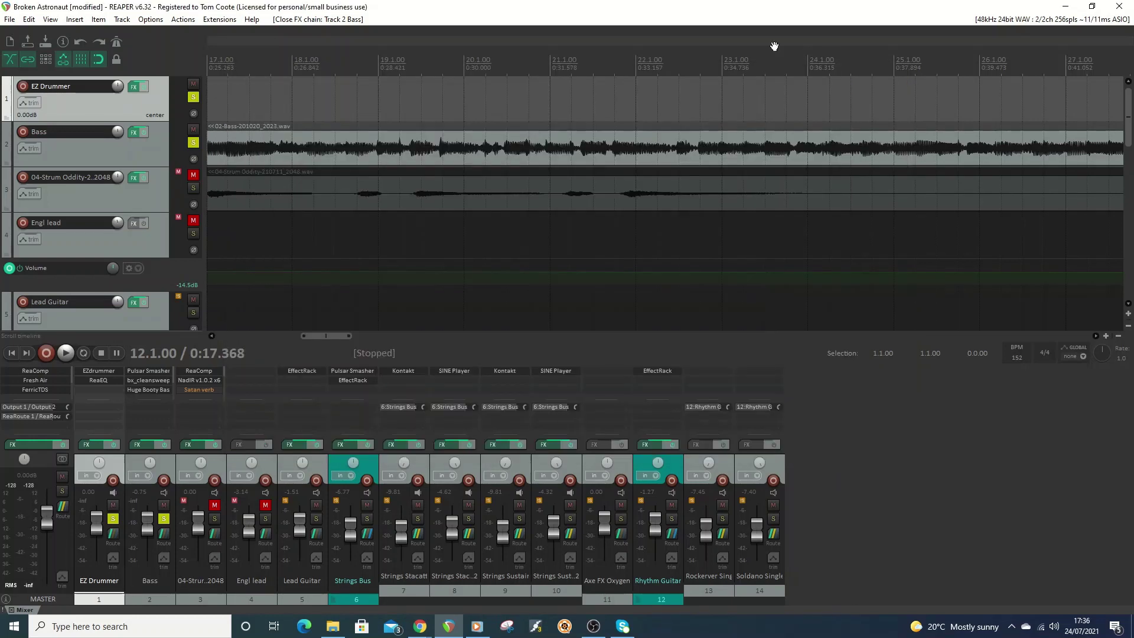
Unsolo Bass and EZ Drummer, solo 04-Strum Oddity, and set the play position to bar 5
click(193, 141)
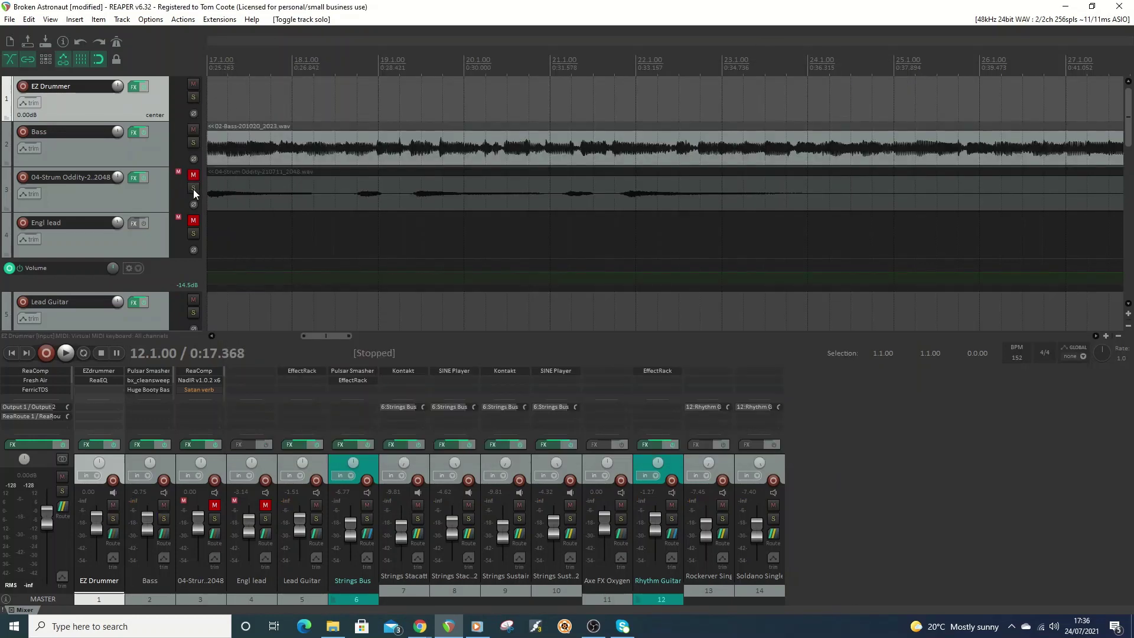
click(193, 188)
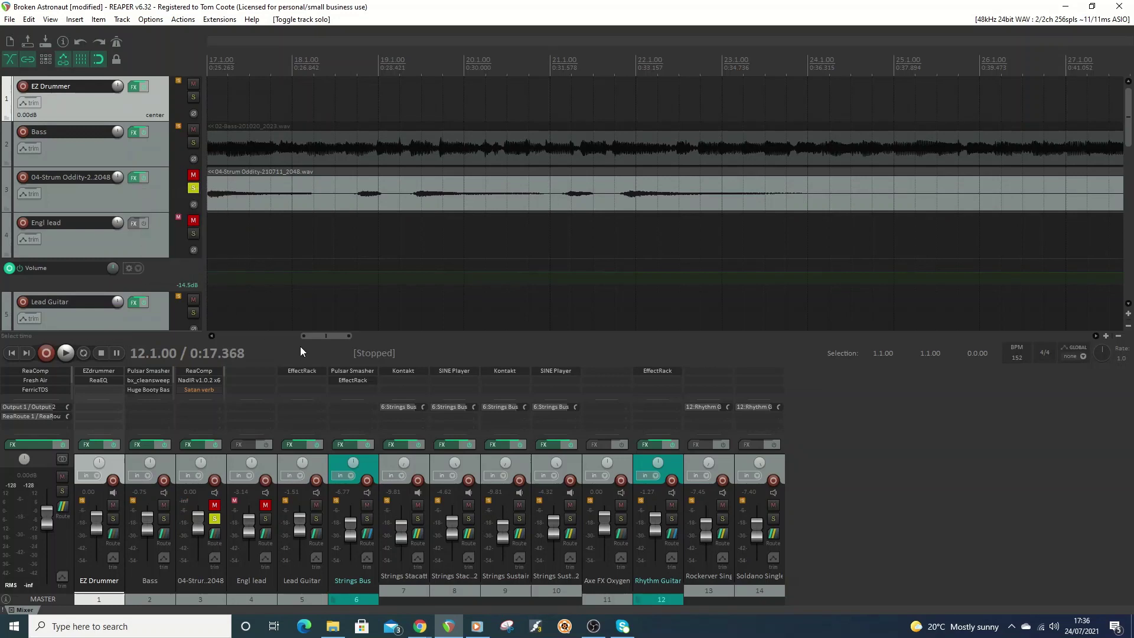
drag(322, 335, 241, 335)
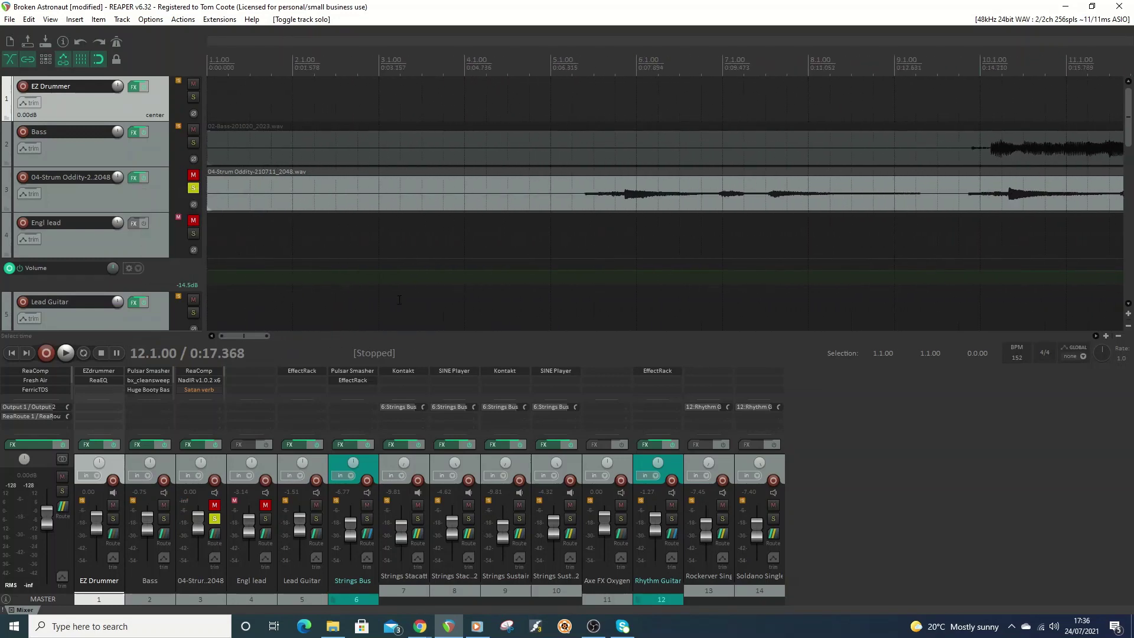
click(548, 75)
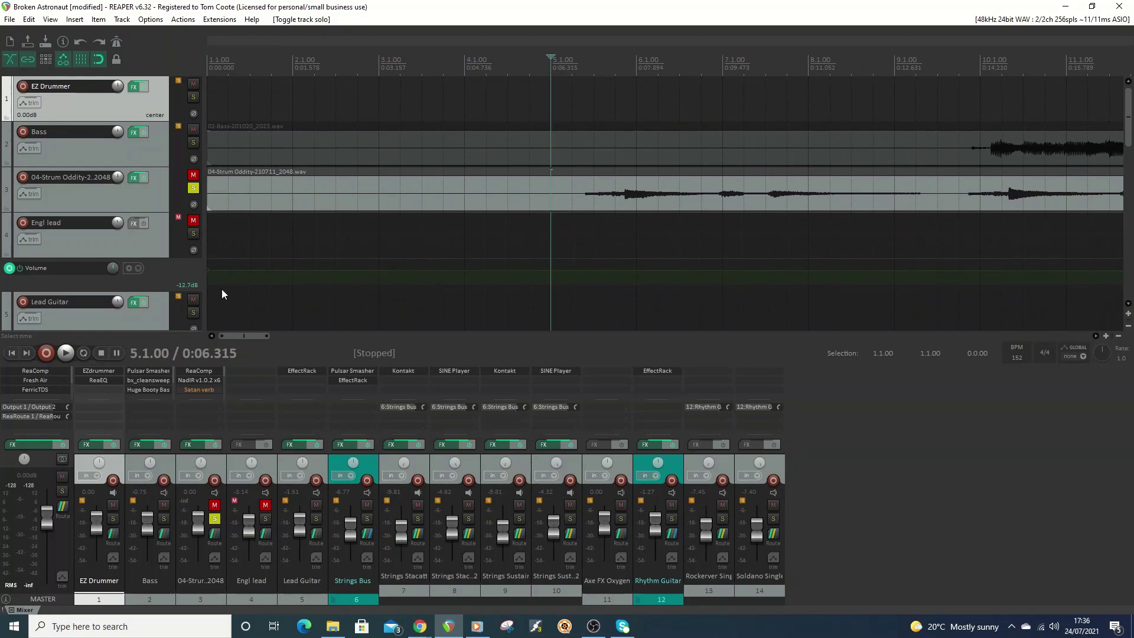
Open the guitar track's FX chain, check the ReaComp and NadIR settings, and start playback
right_click(129, 178)
click(172, 274)
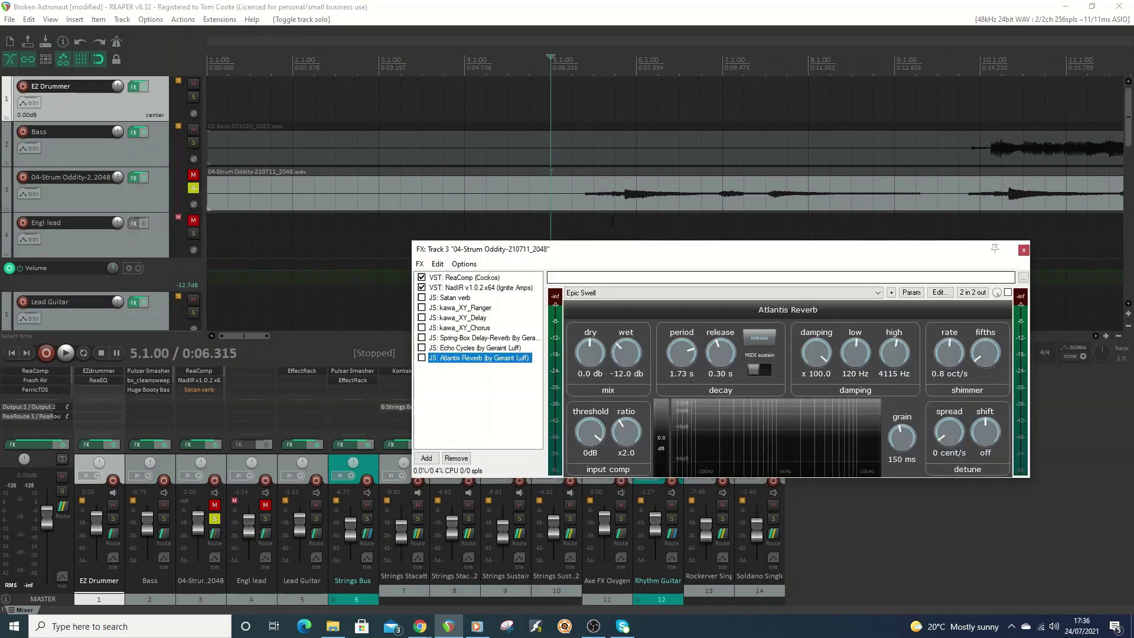
drag(668, 253, 647, 247)
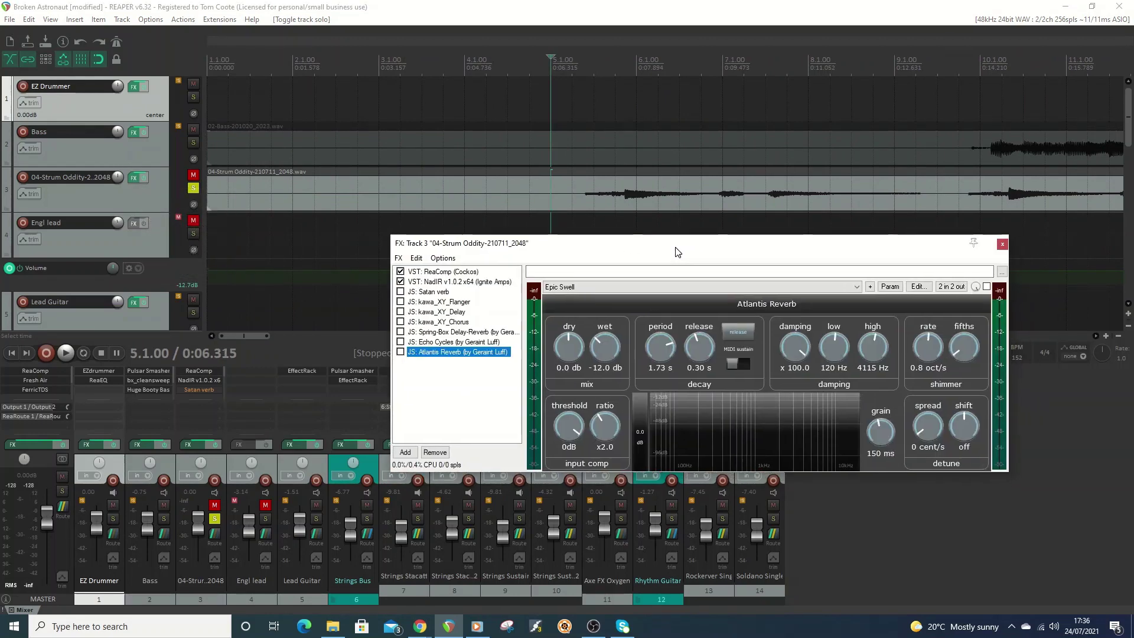
click(442, 273)
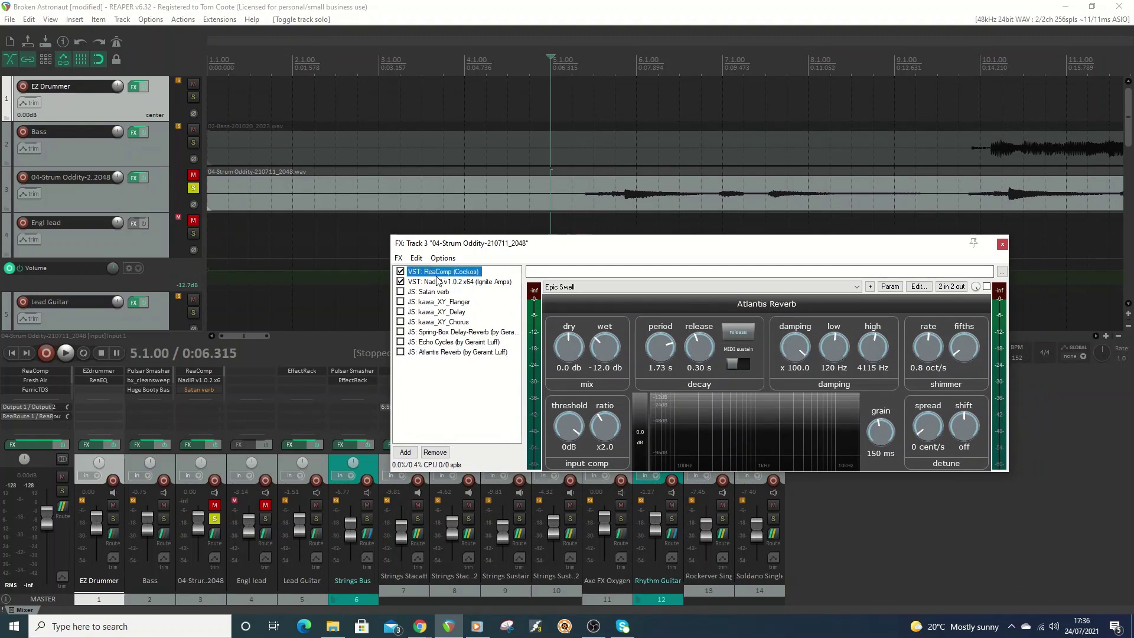
click(437, 282)
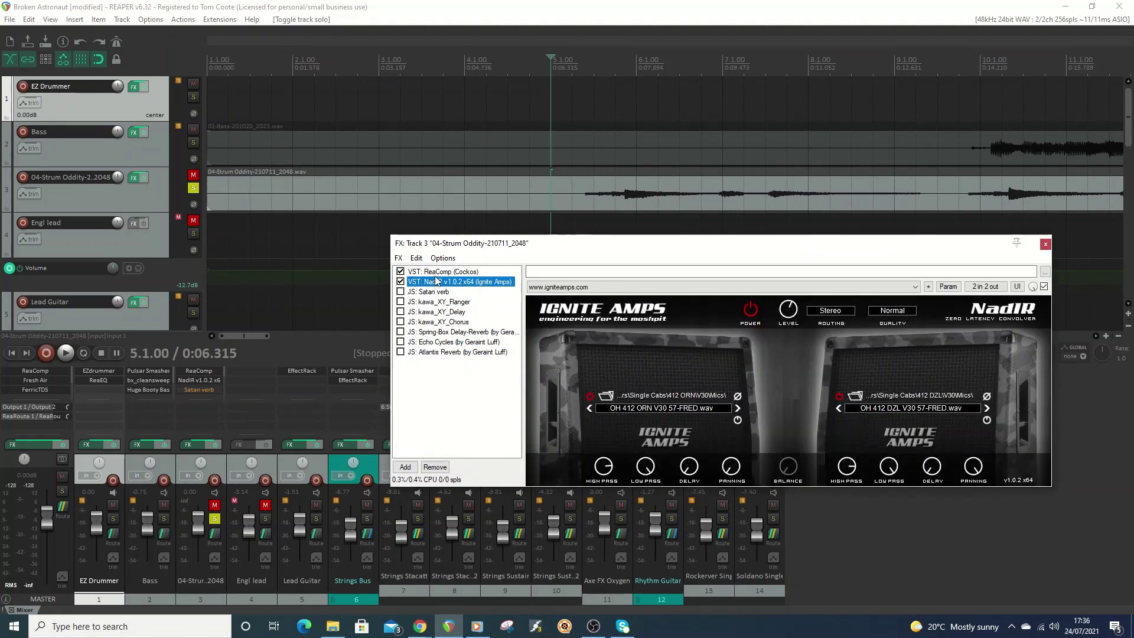
click(443, 273)
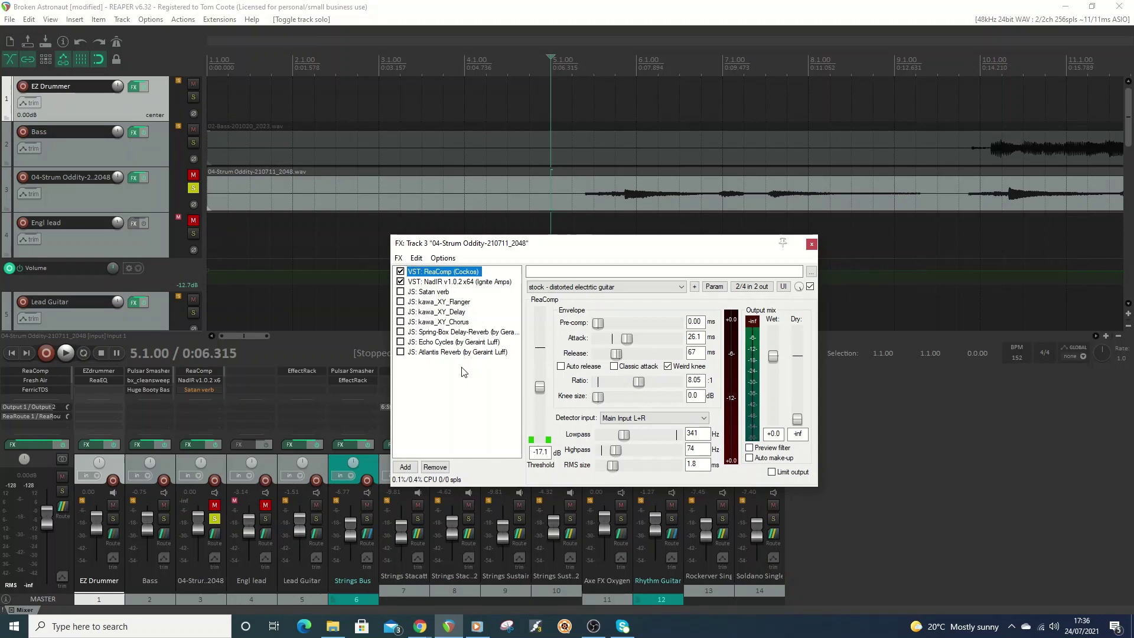
click(66, 355)
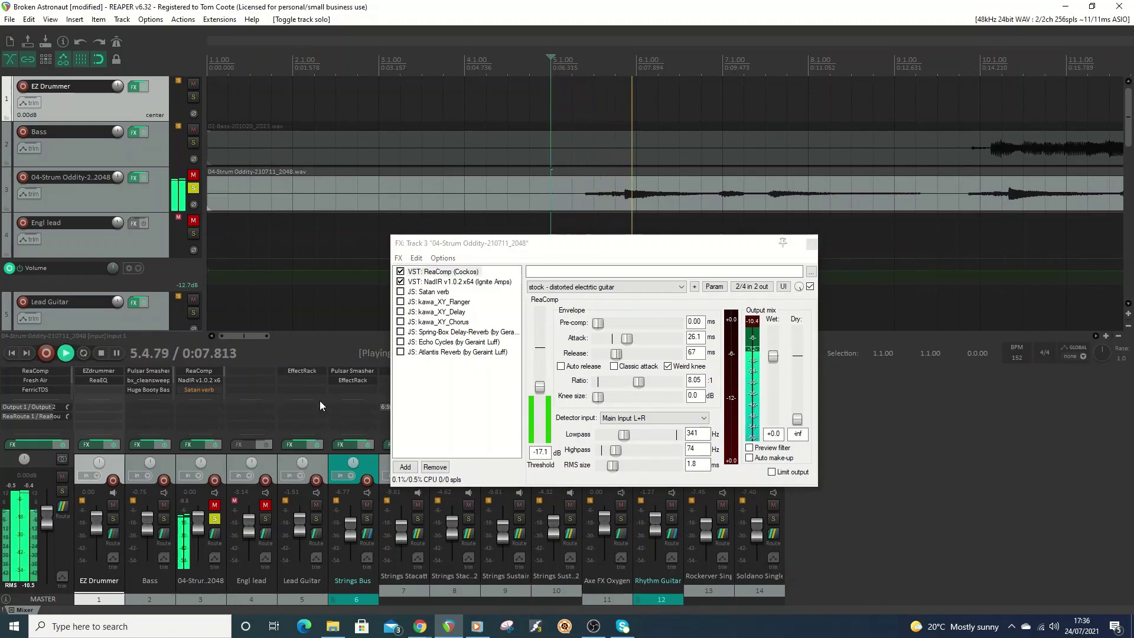
Enable Atlantis Reverb on 04-Strum Oddity and play a pass from bar 5 to hear it
click(102, 352)
click(425, 353)
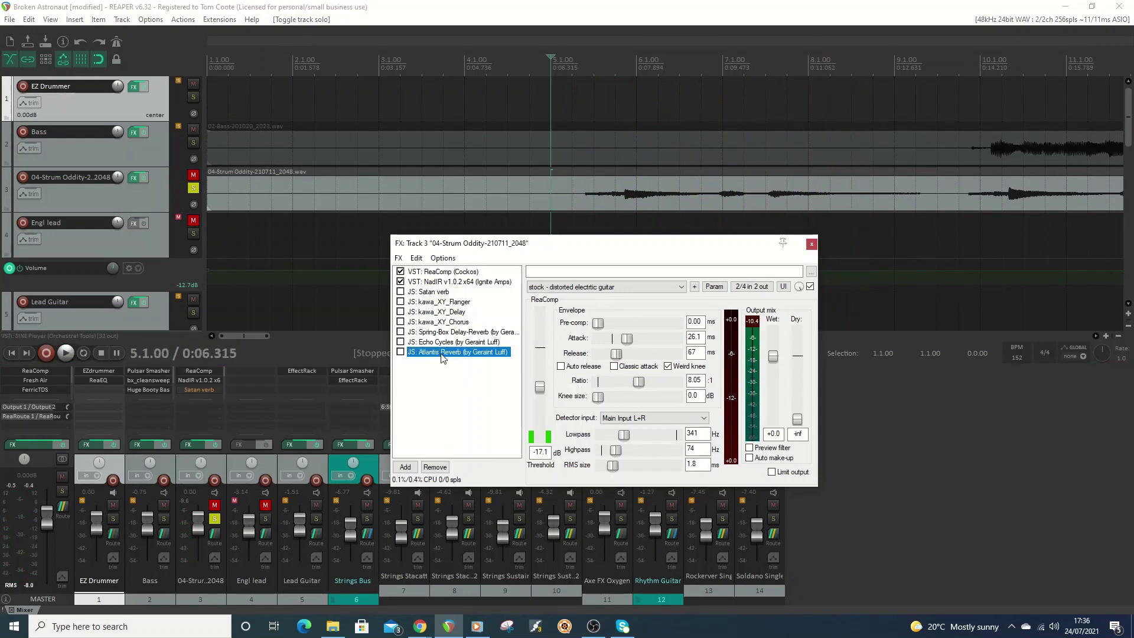
click(400, 352)
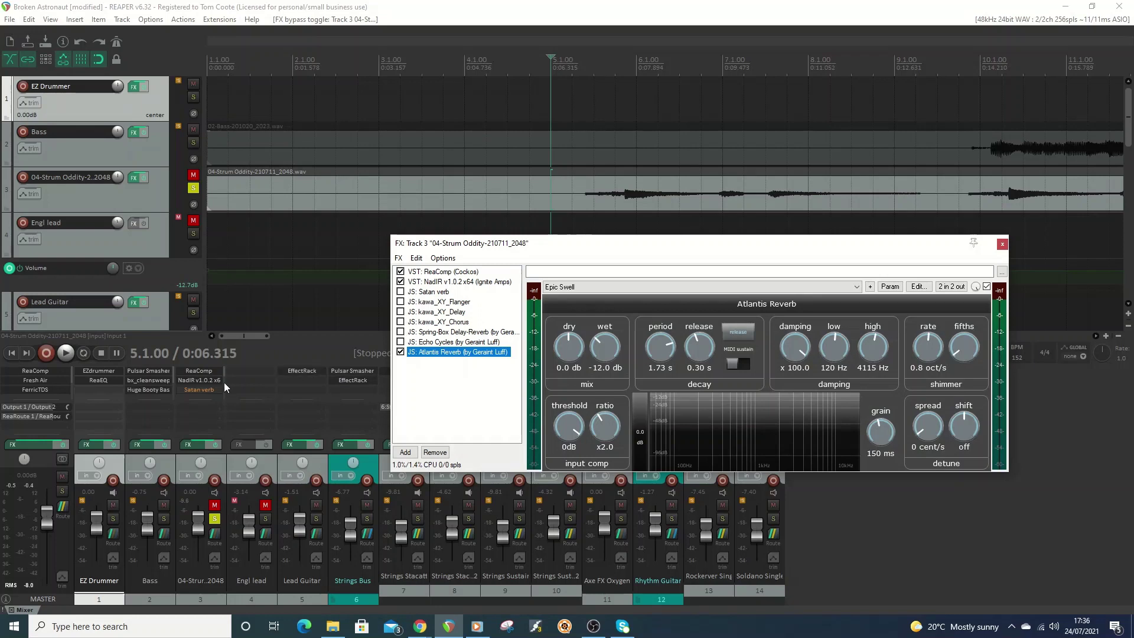
click(66, 354)
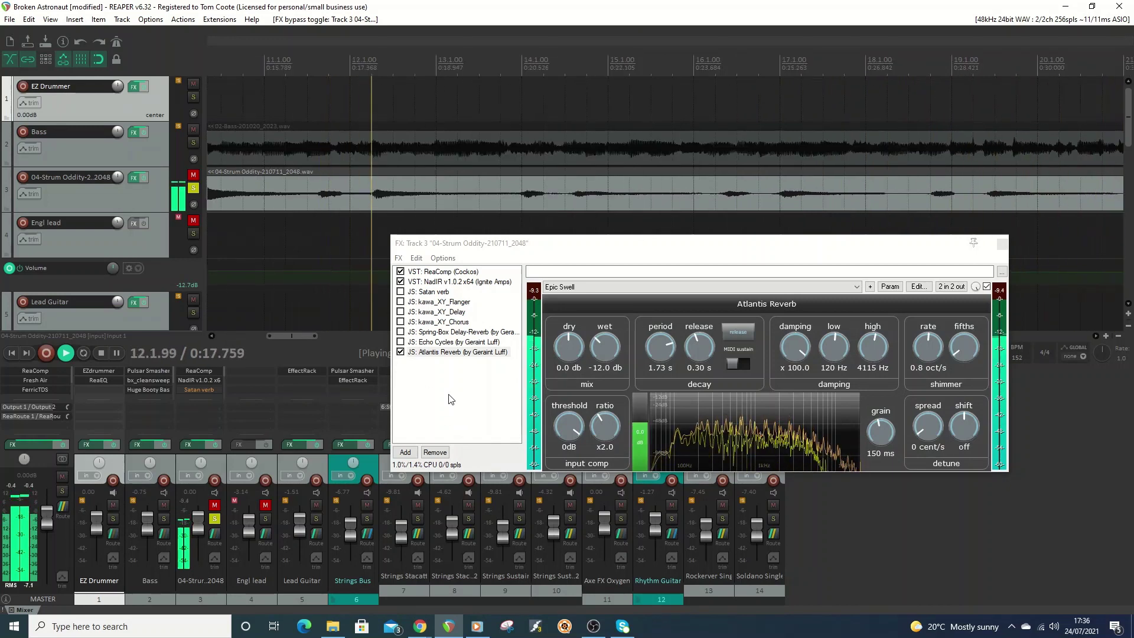
click(102, 353)
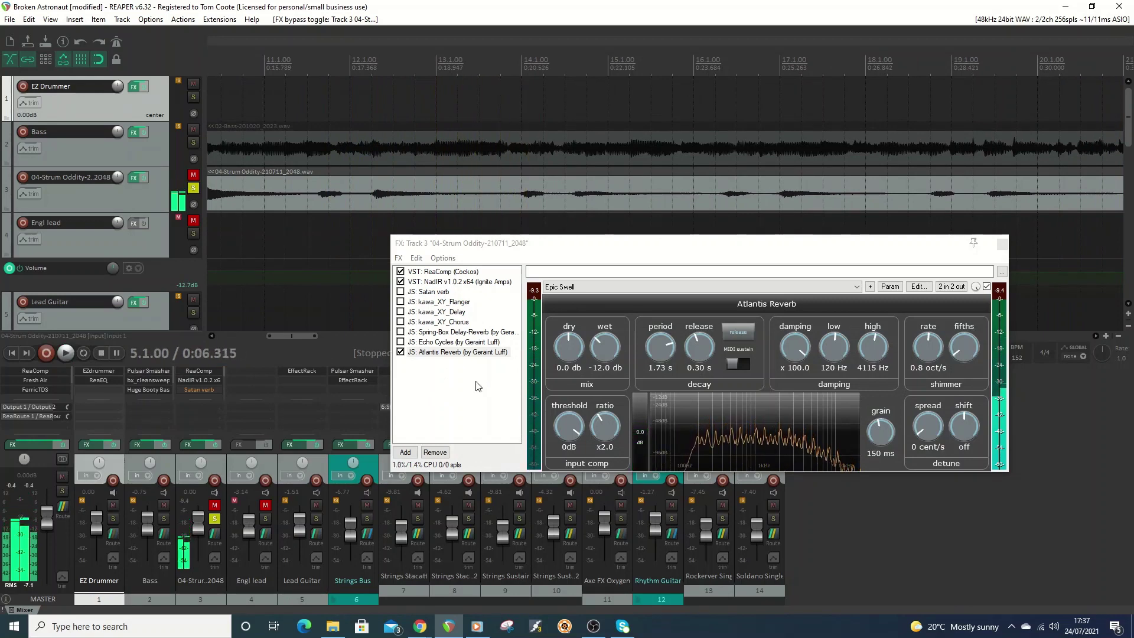
Bypass Atlantis Reverb, view Echo Cycles, Spring-Box and kawa_XY_Delay, then float kawa_XY_Chorus in its own window
click(429, 349)
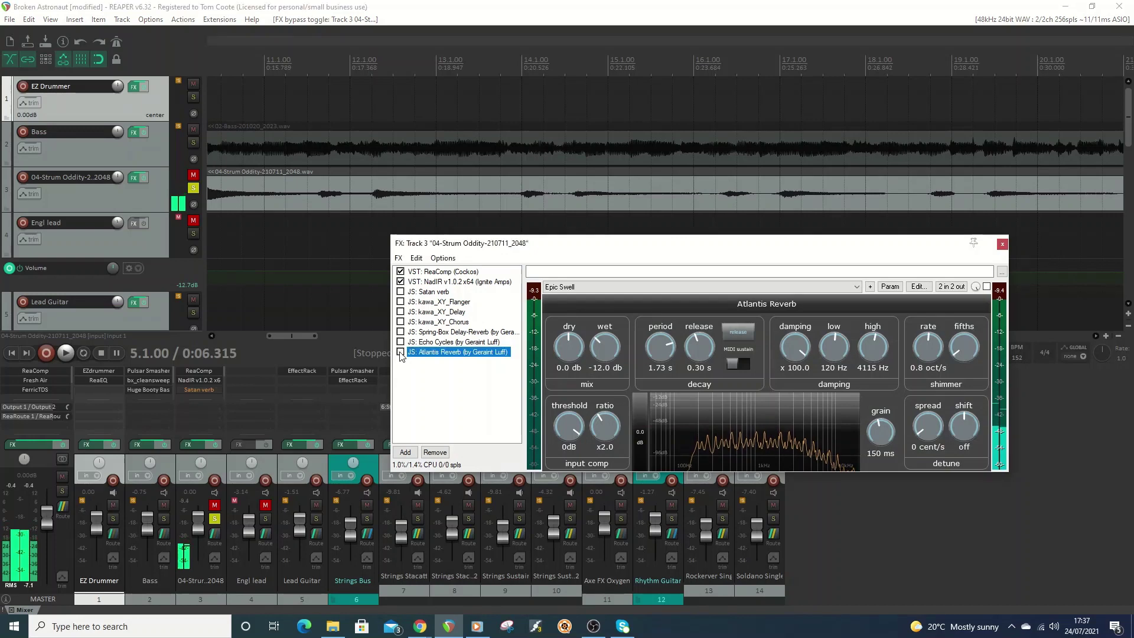
click(429, 345)
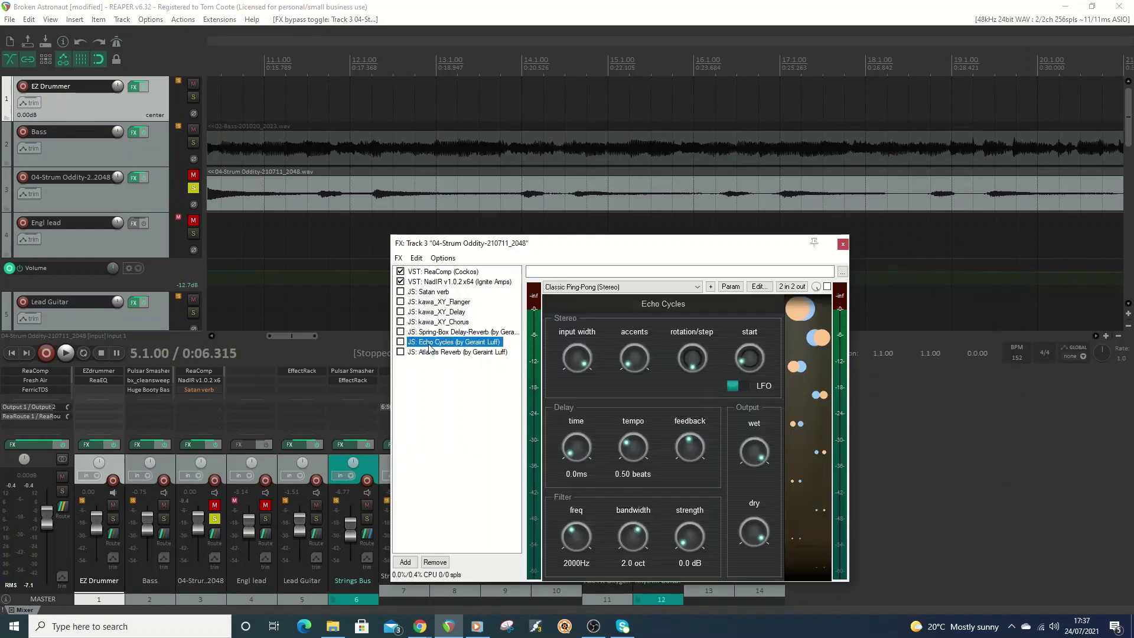
click(429, 332)
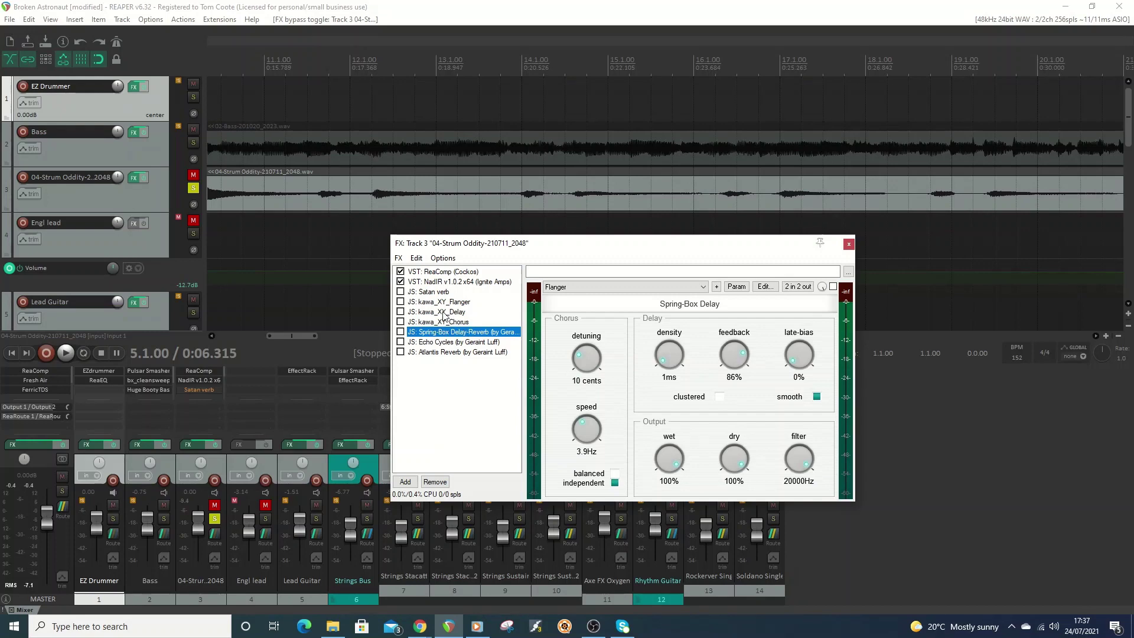
click(445, 312)
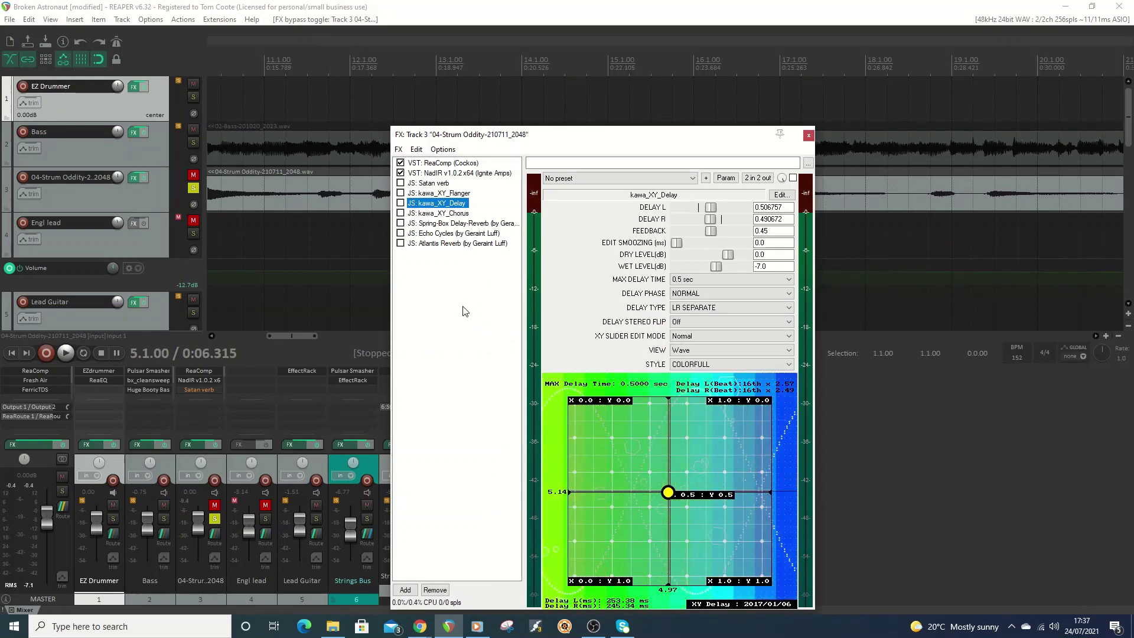
double_click(440, 215)
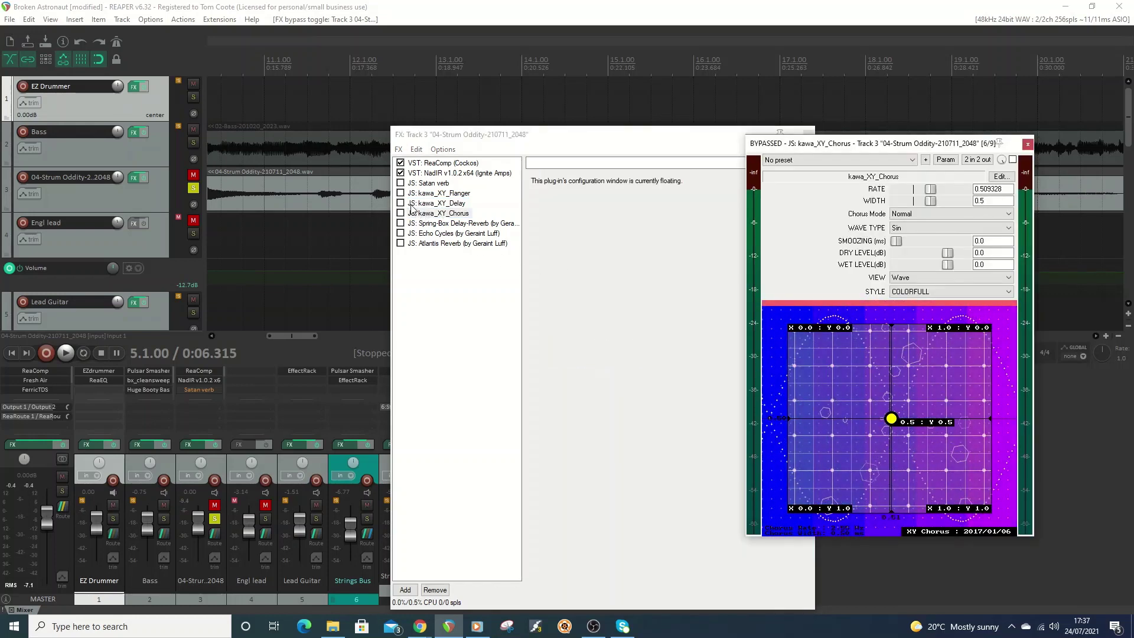
Enable kawa_XY_Delay and kawa_XY_Chorus, then arrange the chain and chorus windows side by side
click(400, 203)
click(400, 212)
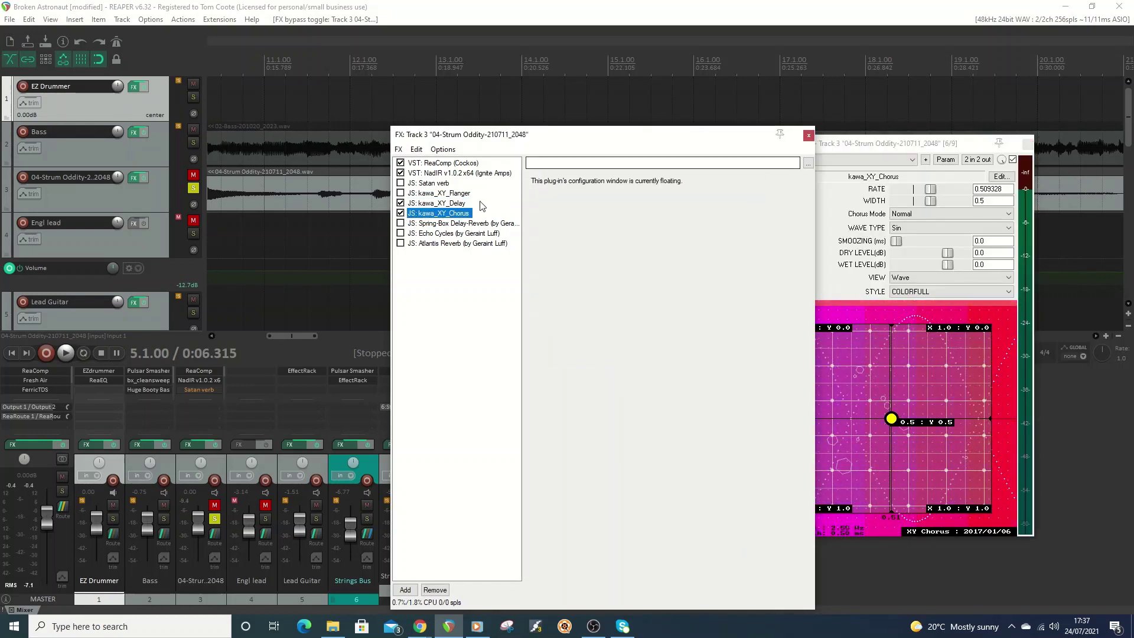
click(455, 202)
drag(706, 141, 591, 149)
click(904, 148)
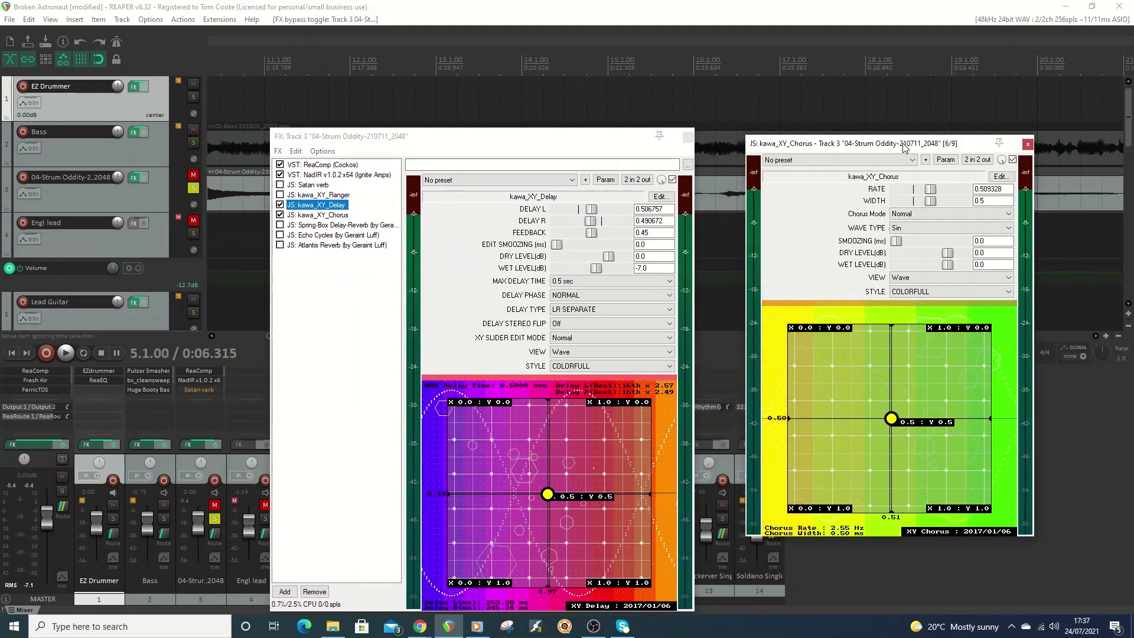
drag(904, 147, 891, 191)
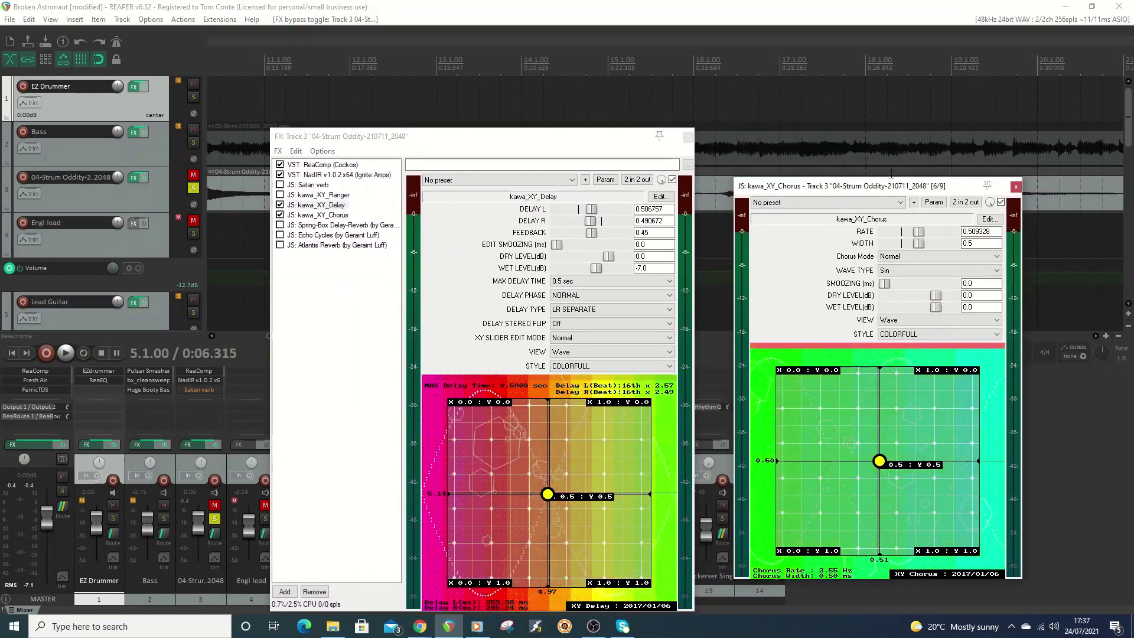
During playback, vary the delay times and narrow the chorus width, then bypass both plugins
click(66, 353)
drag(548, 500, 521, 468)
drag(880, 461, 923, 501)
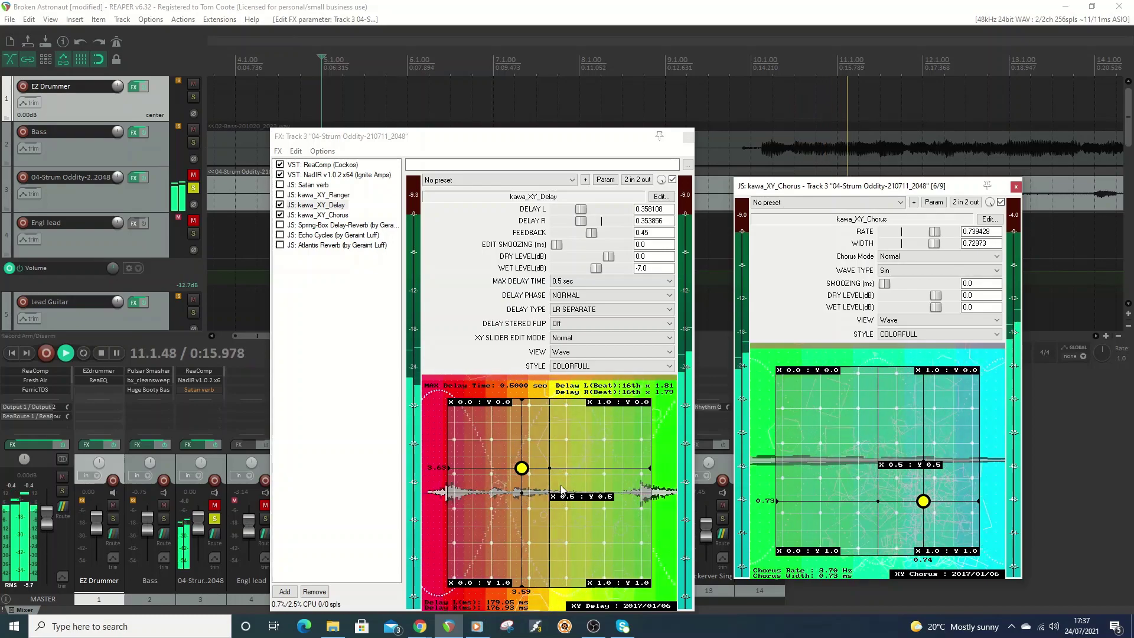
drag(522, 468, 500, 443)
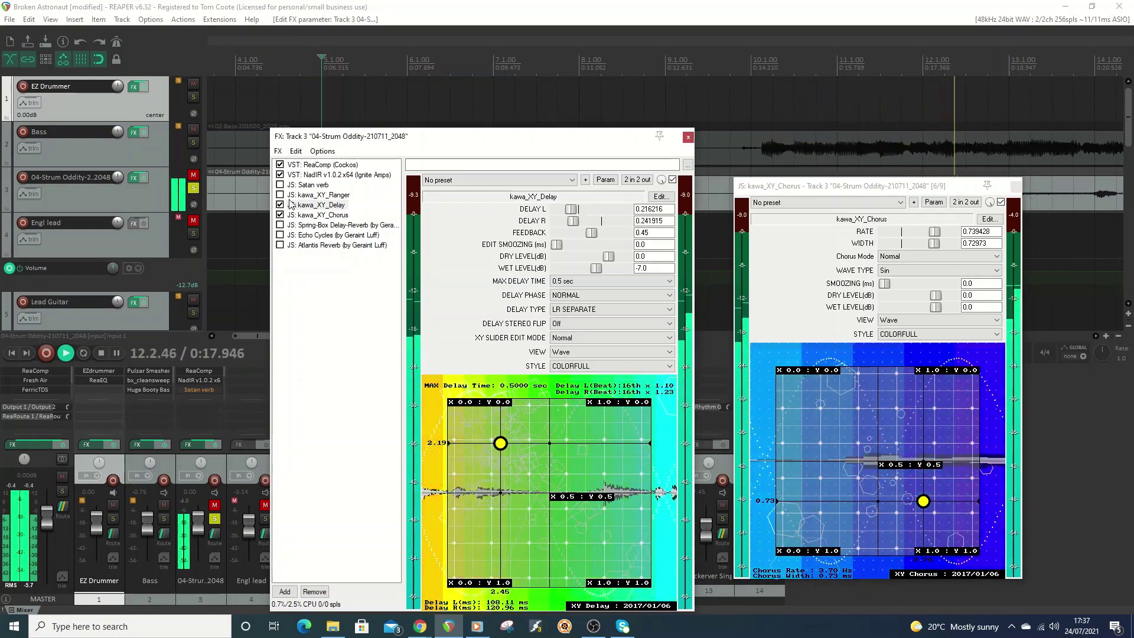
click(280, 204)
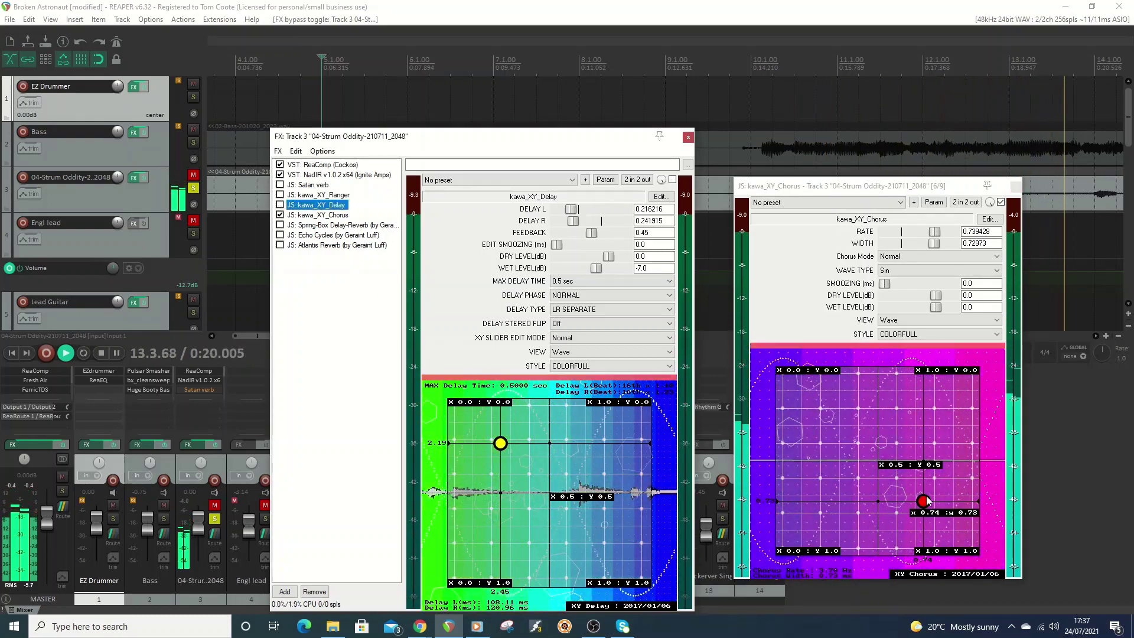
drag(927, 501, 842, 408)
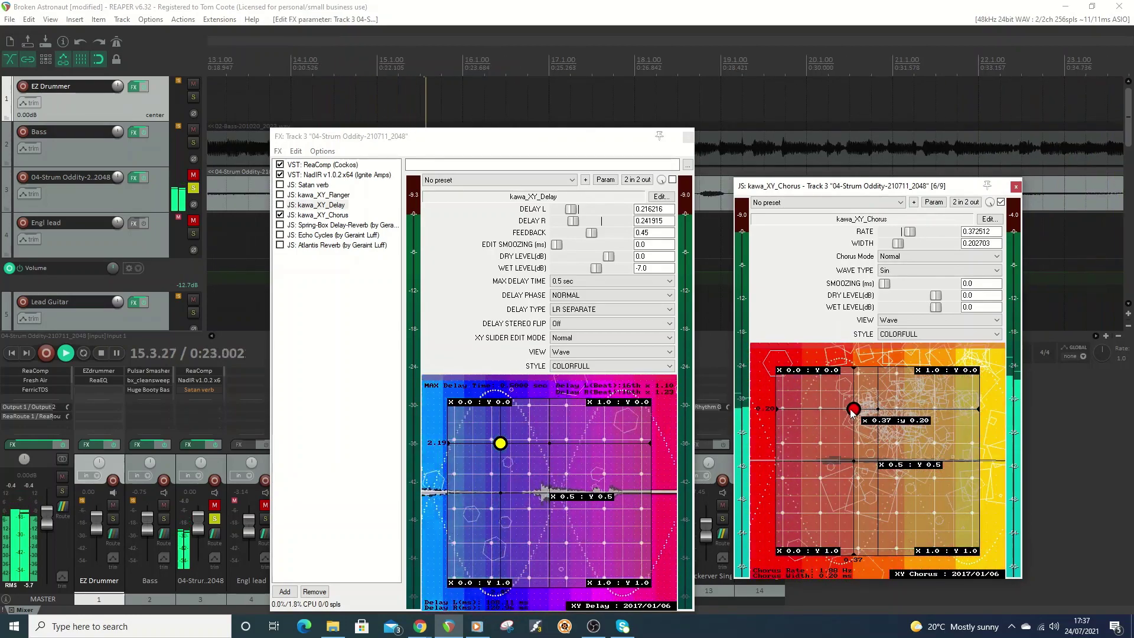
click(280, 215)
Re-enable both, lengthen the delay times to about 0.64 and raise the chorus rate and width
click(280, 205)
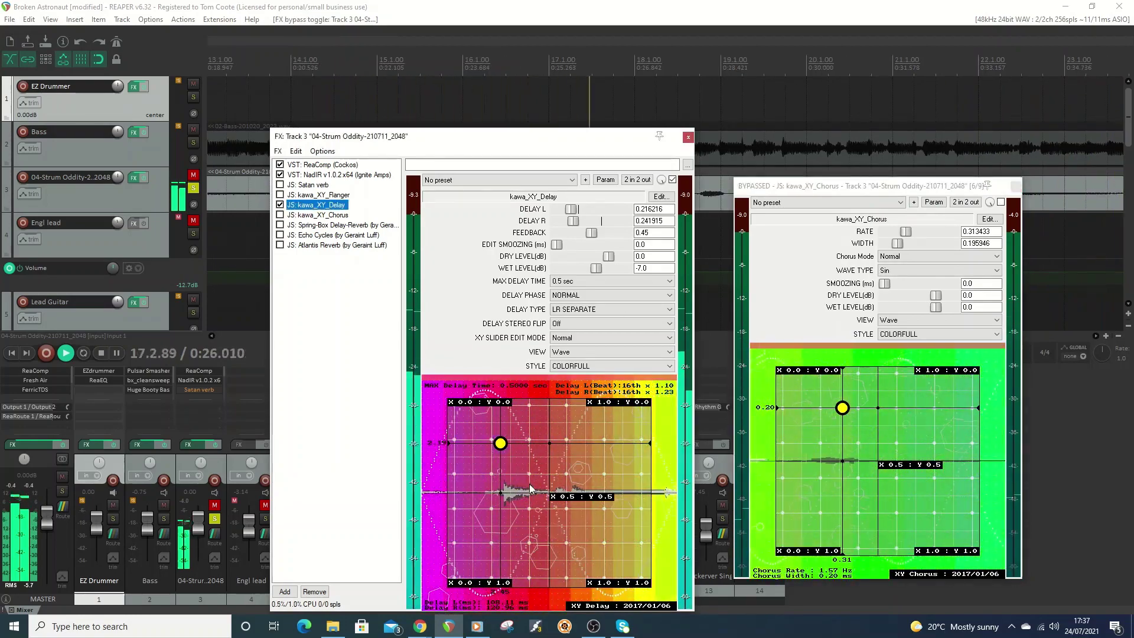
drag(530, 488, 577, 517)
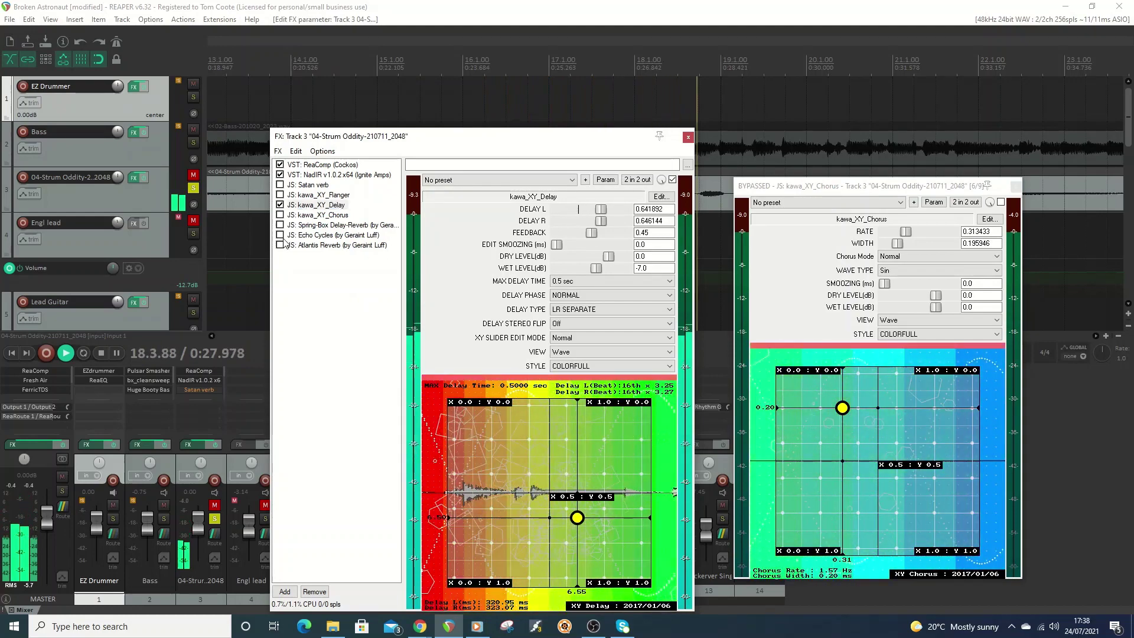
click(280, 214)
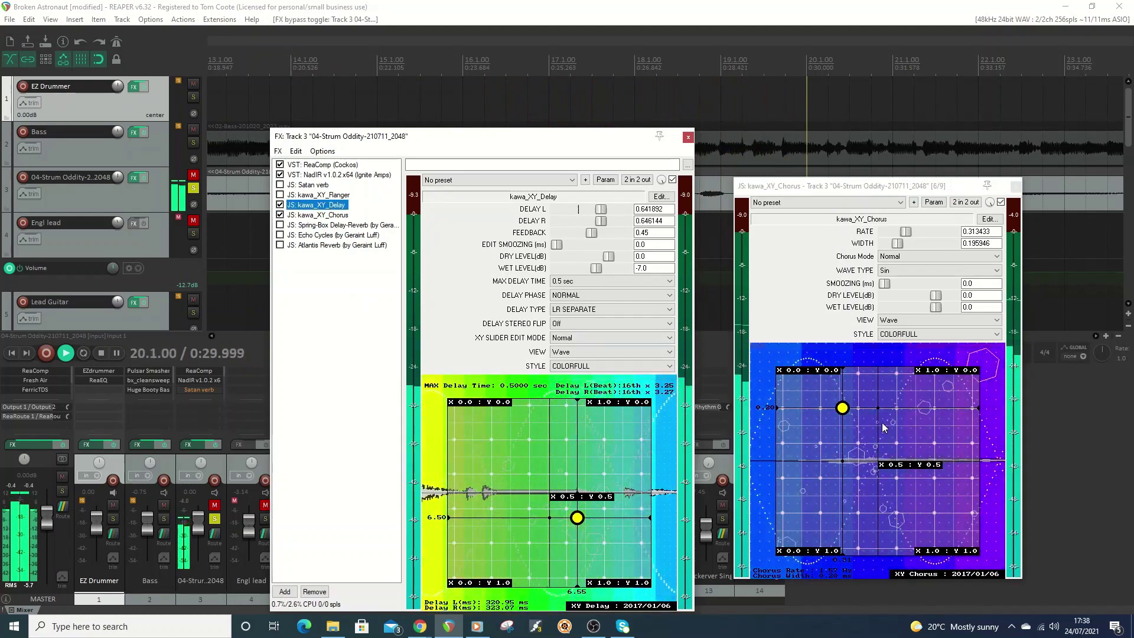
drag(884, 427, 911, 503)
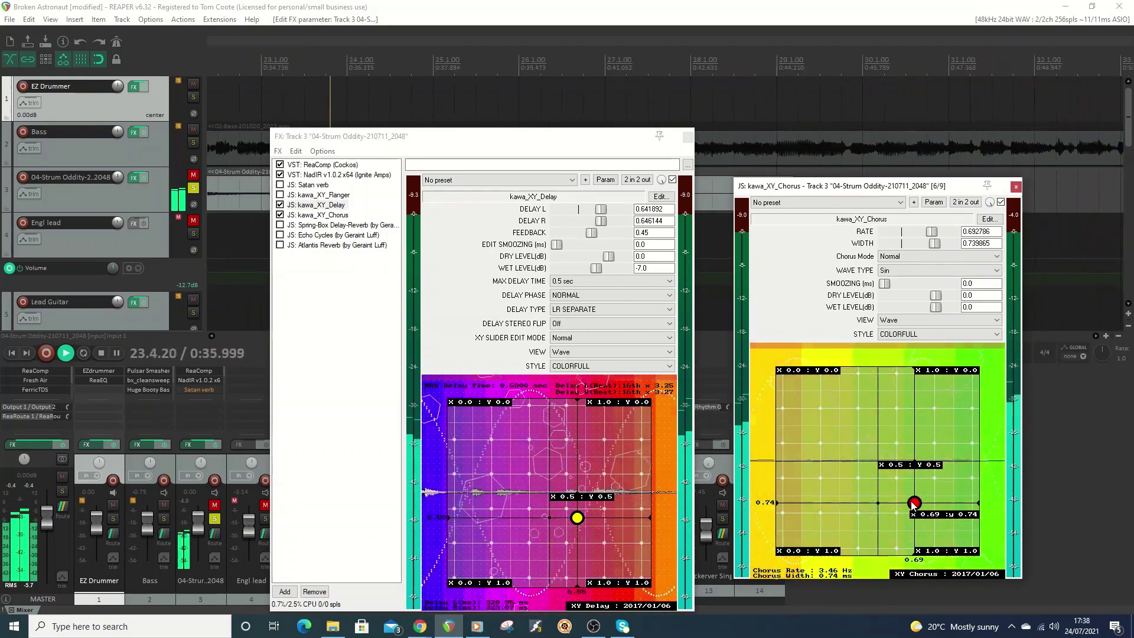
drag(913, 505, 914, 505)
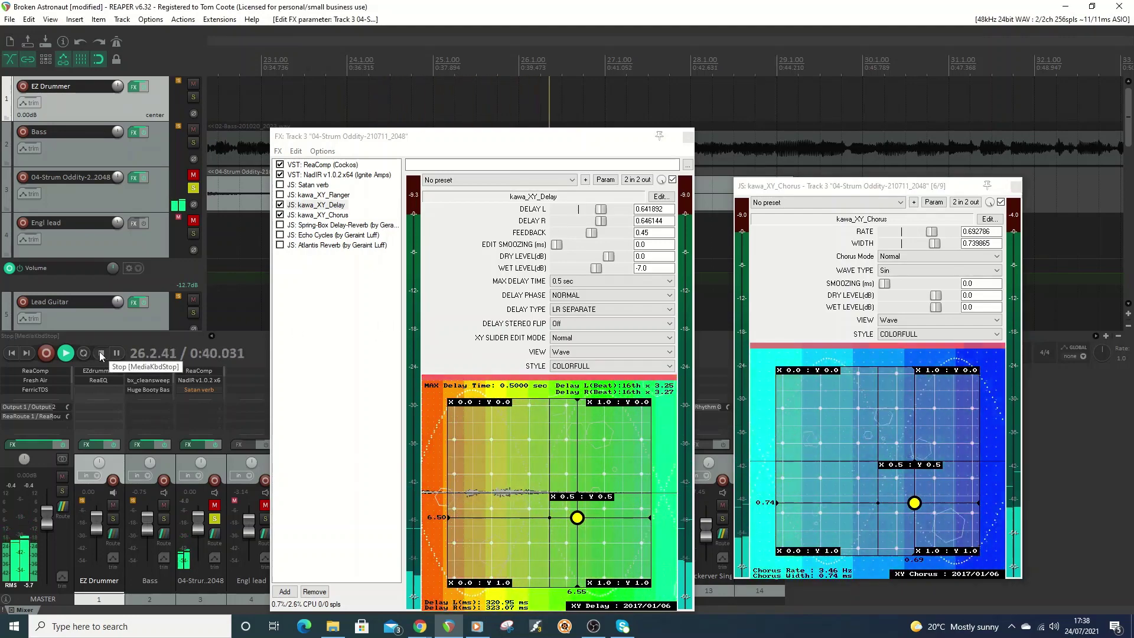
Stop playback, bypass both kawa XY plugins, and show the Satan verb controls
click(100, 353)
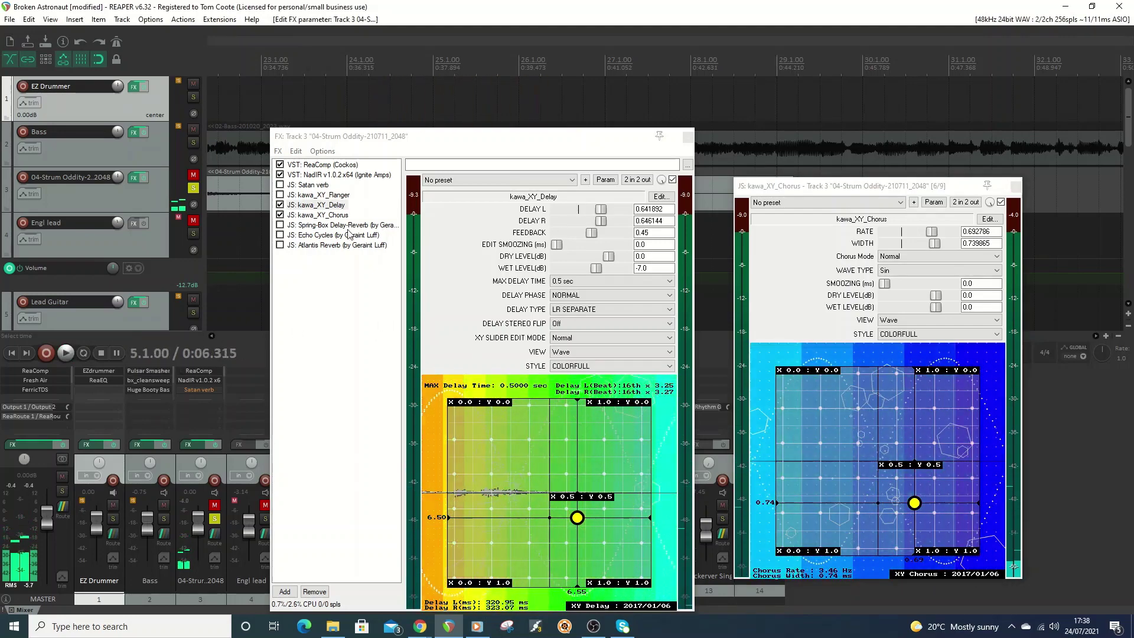
click(280, 215)
click(280, 205)
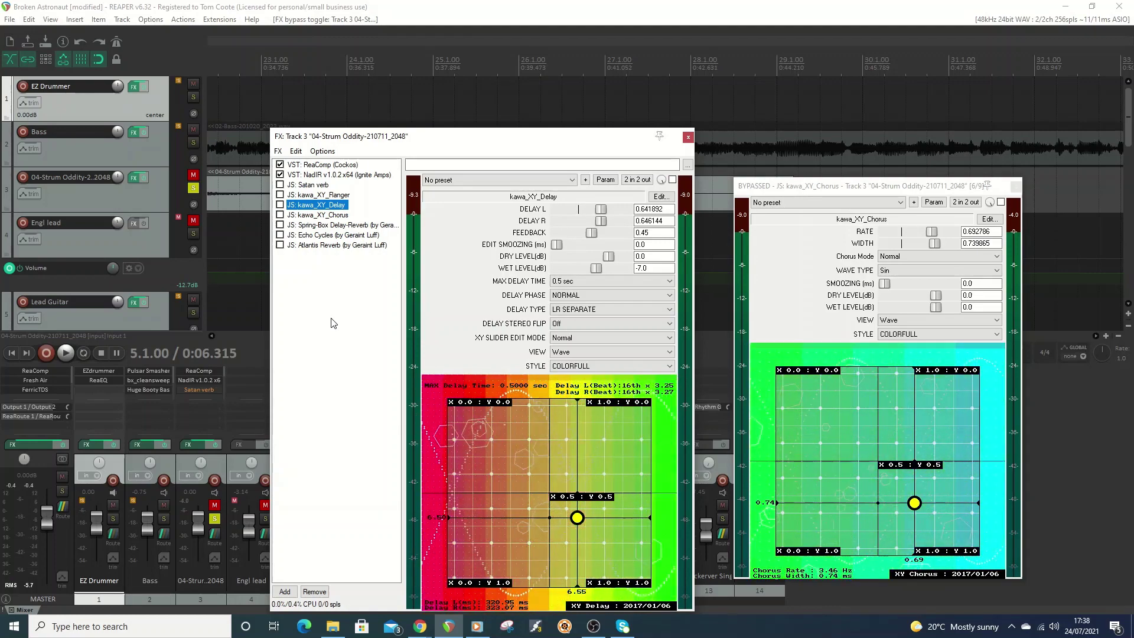
click(315, 185)
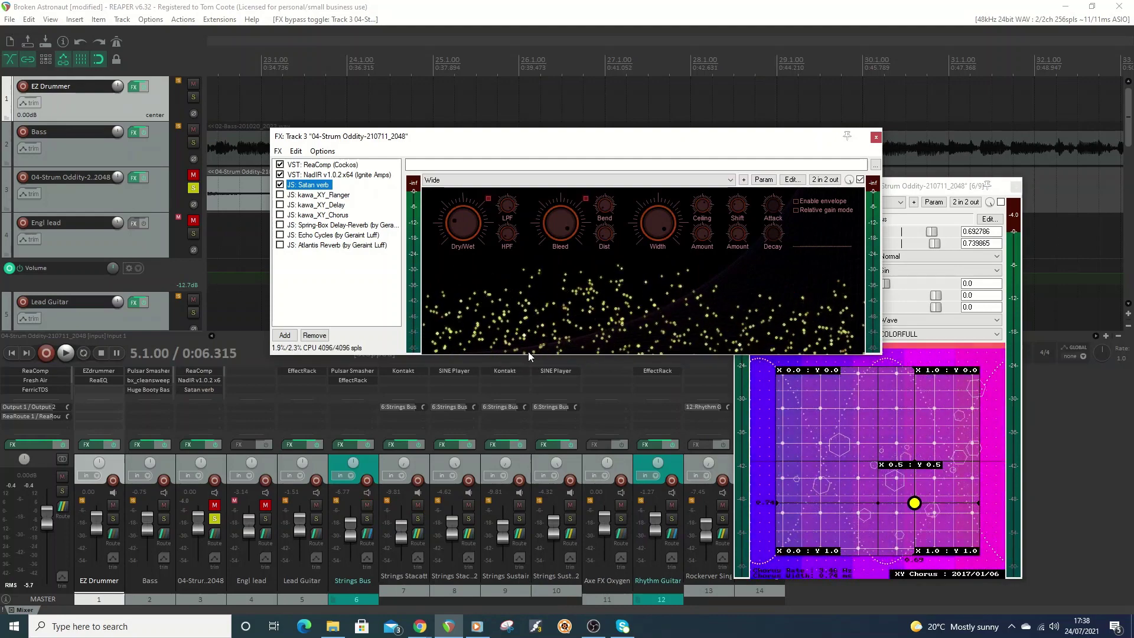
Make the FX chain window taller, close the kawa_XY_Chorus window, and move the chain lower
drag(528, 356, 528, 445)
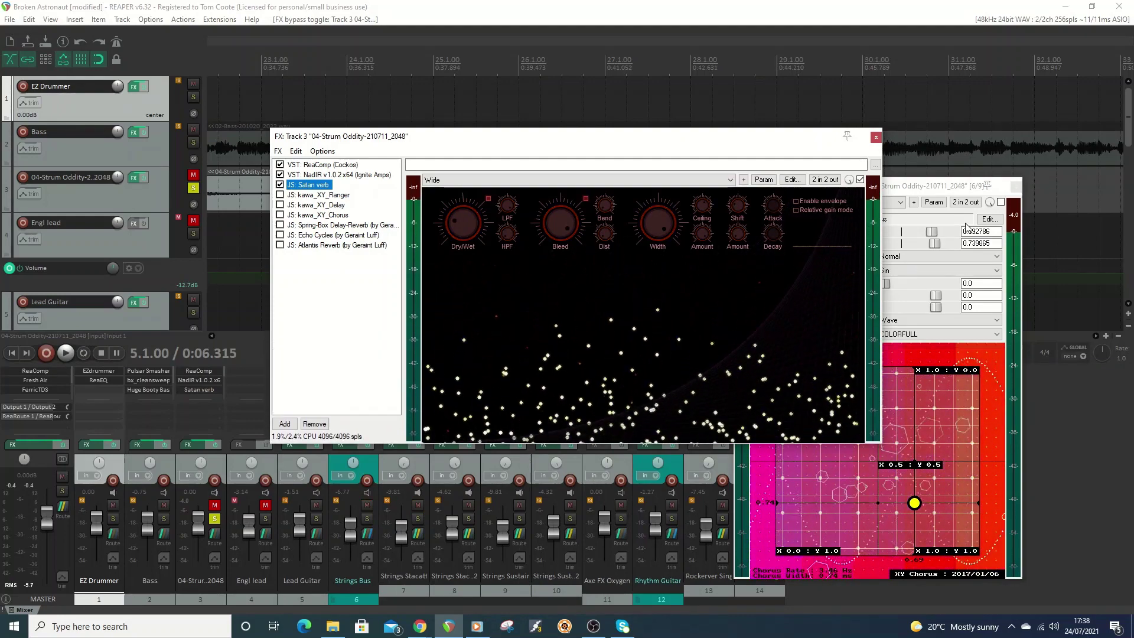
click(1016, 187)
click(1016, 187)
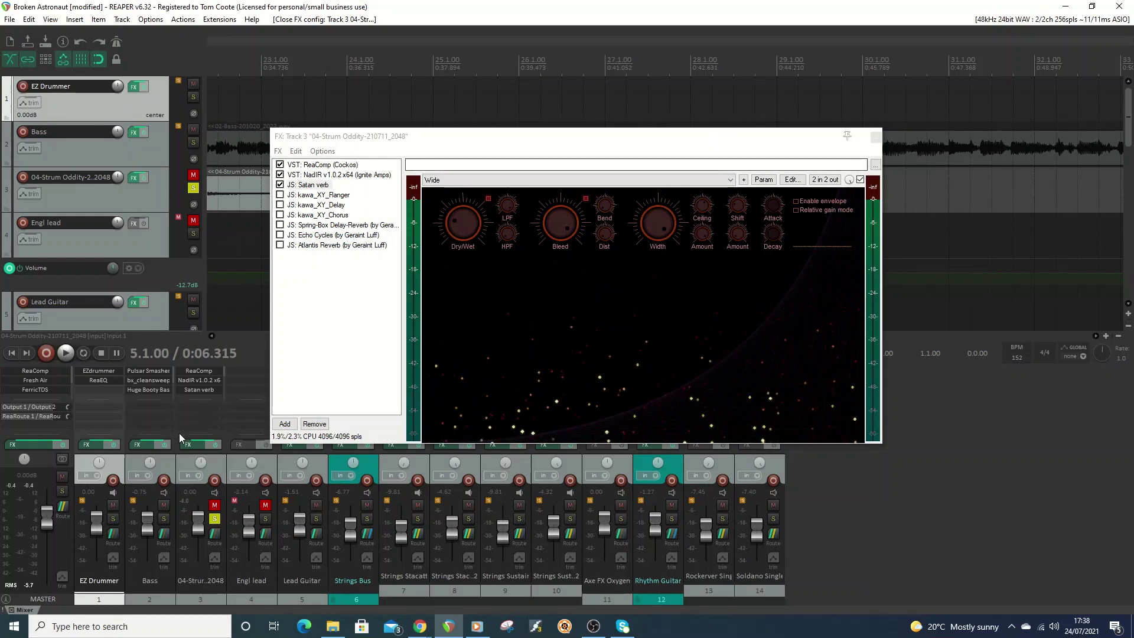
drag(455, 139, 459, 257)
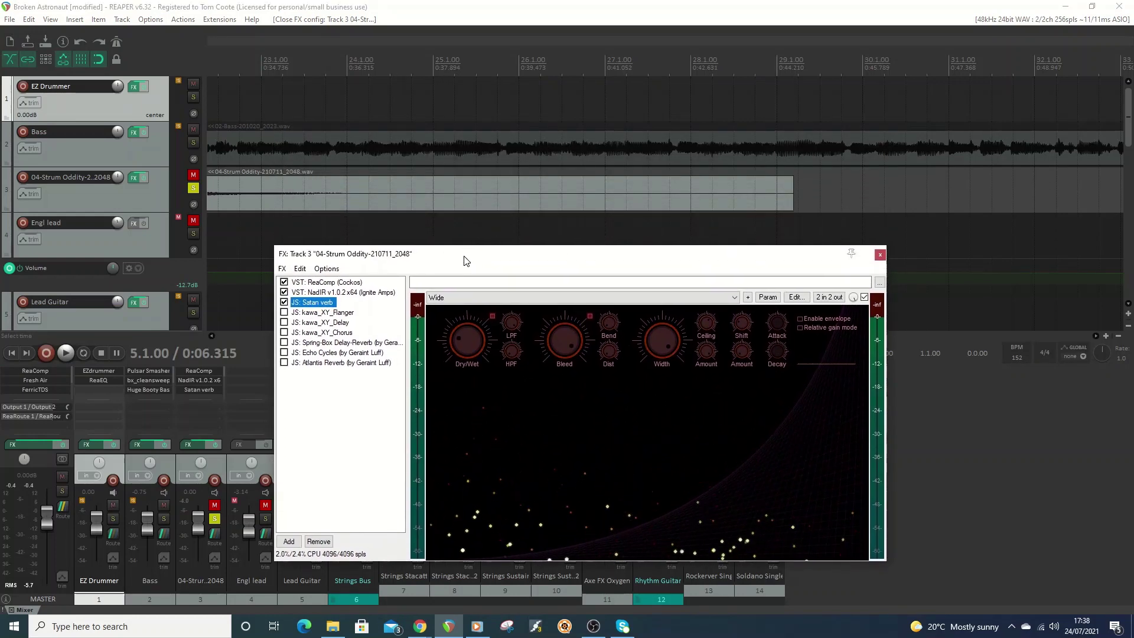
Play from bar 5 while switching Satan verb through the Spatial, Strange and Satan presets
click(65, 353)
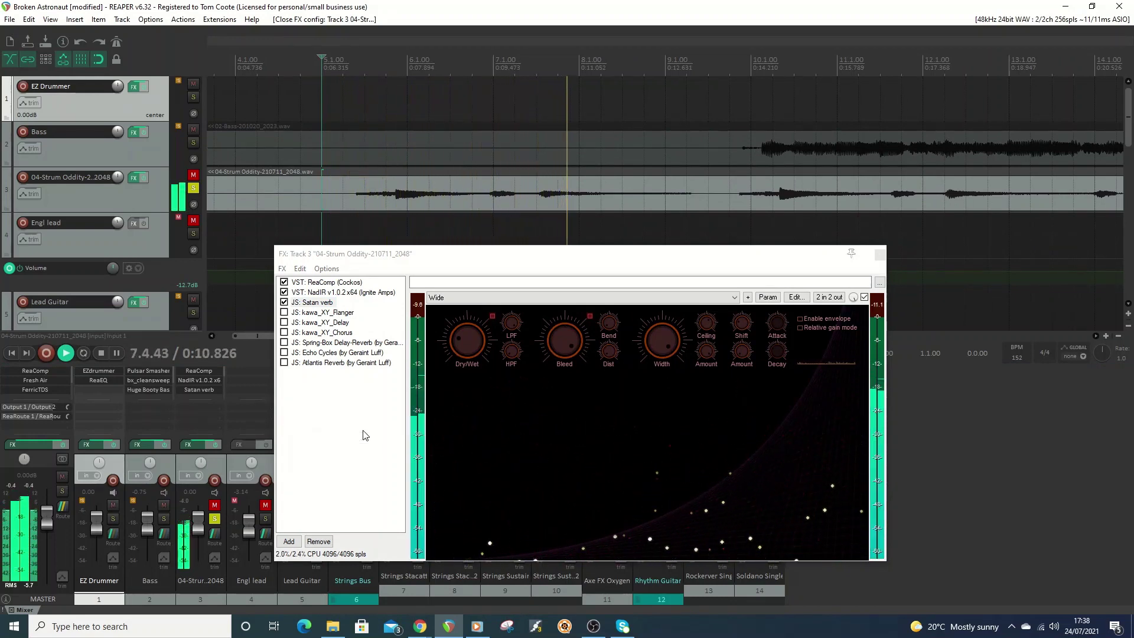
click(502, 298)
click(457, 331)
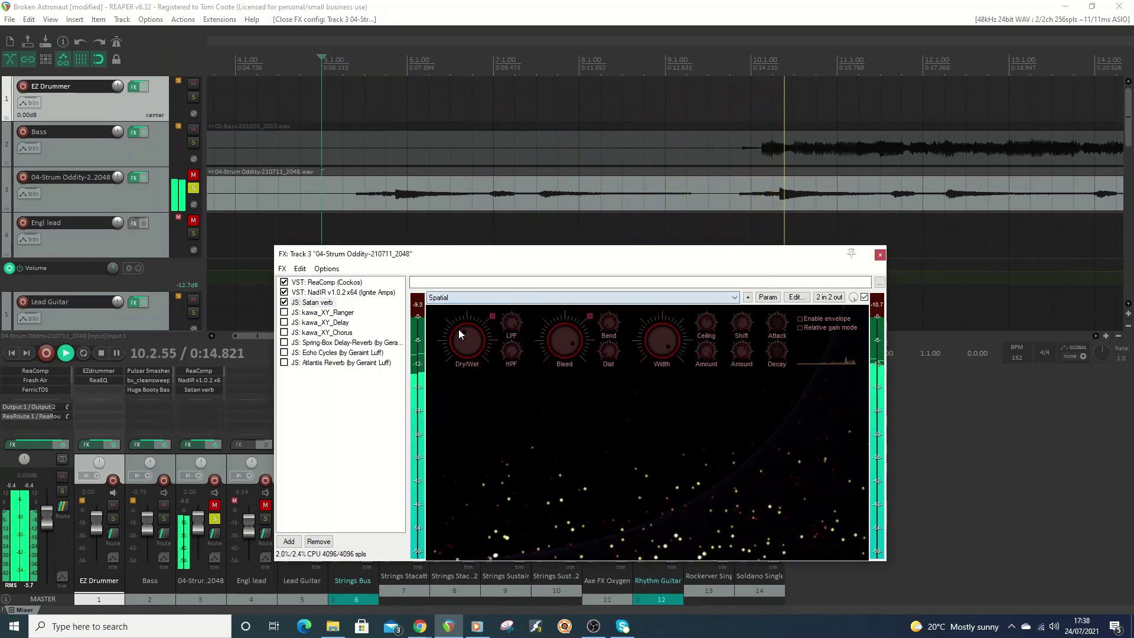
click(518, 299)
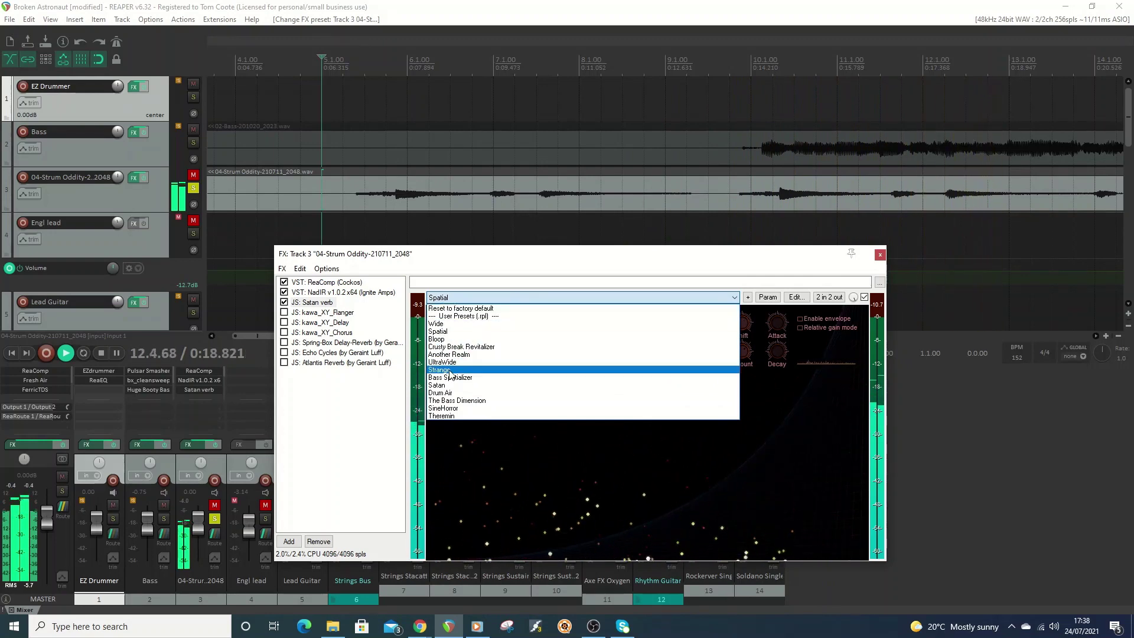
click(460, 370)
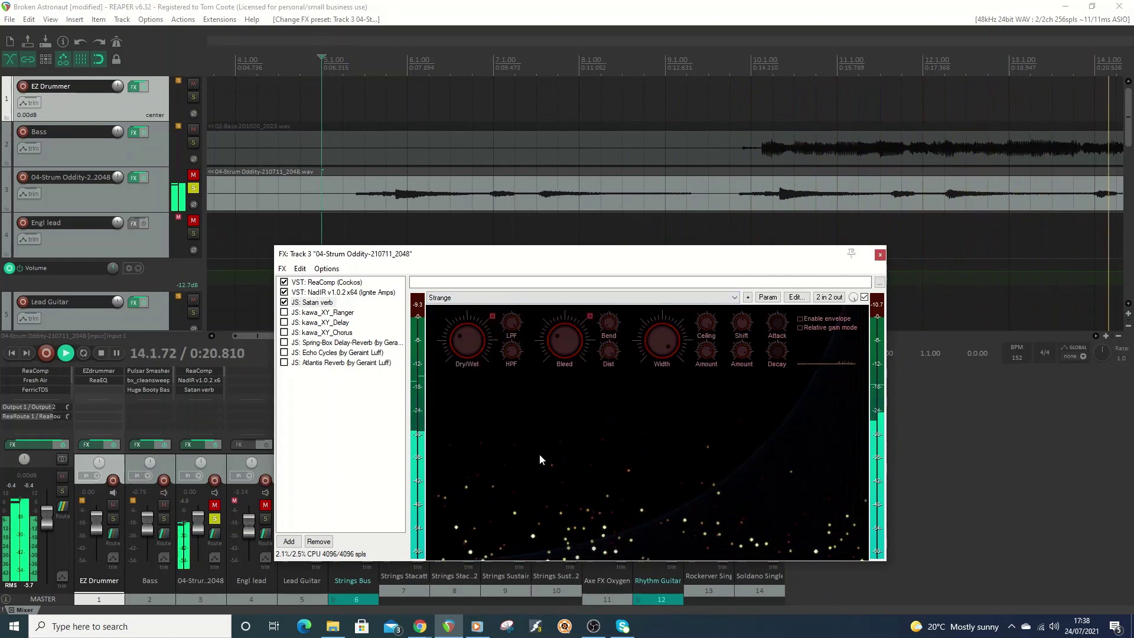
click(542, 299)
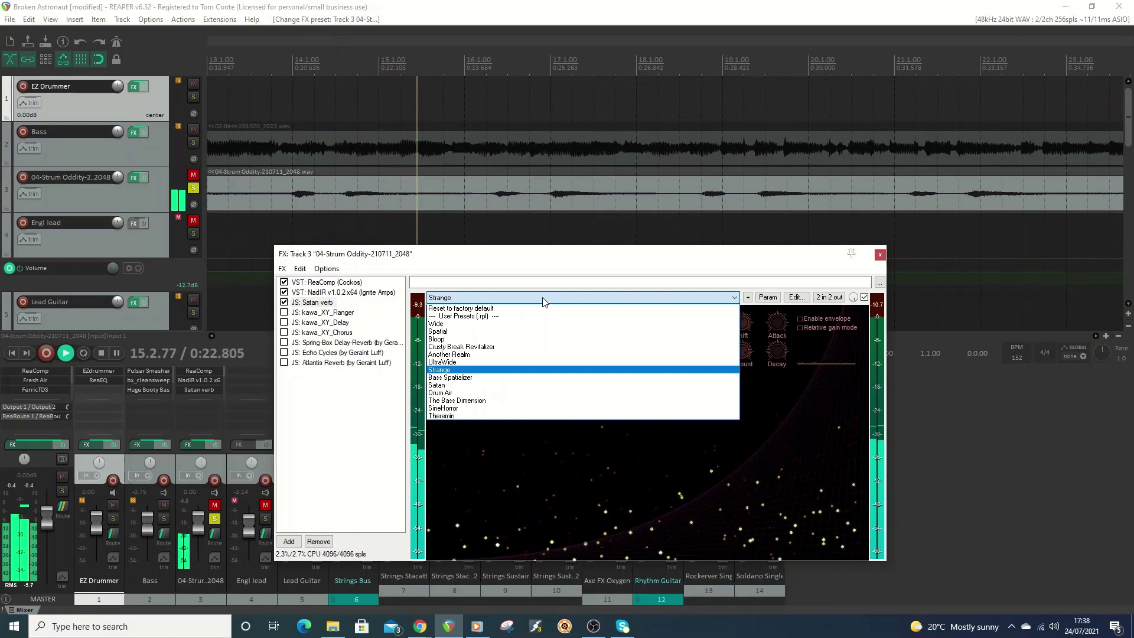
click(459, 385)
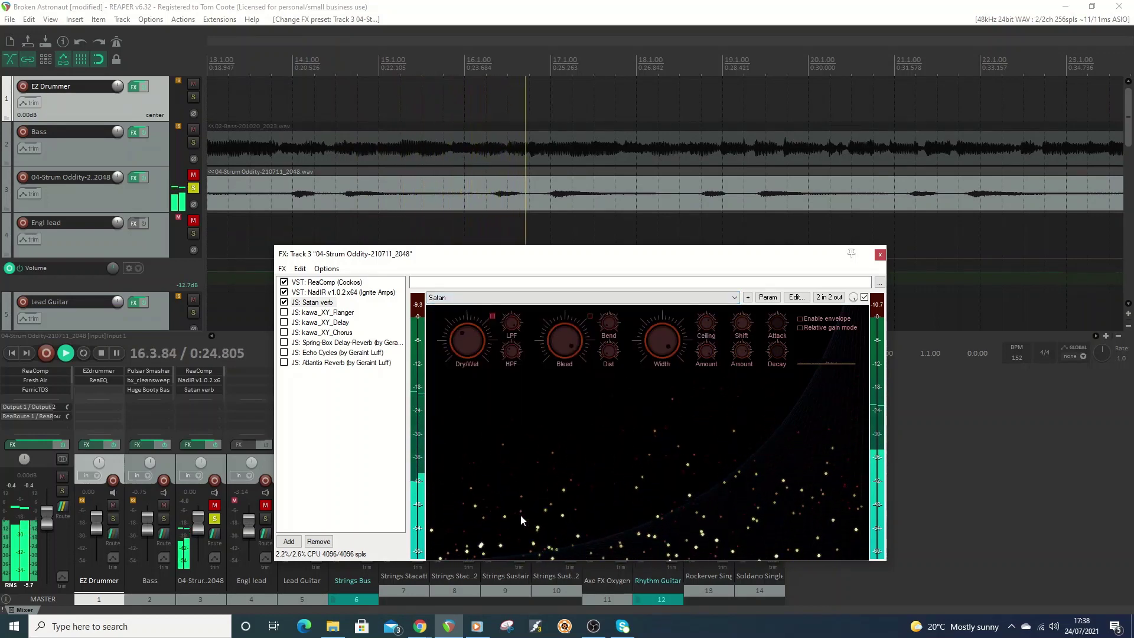
Switch Satan verb to SineHorror, then Theremin, and stop playback
click(538, 298)
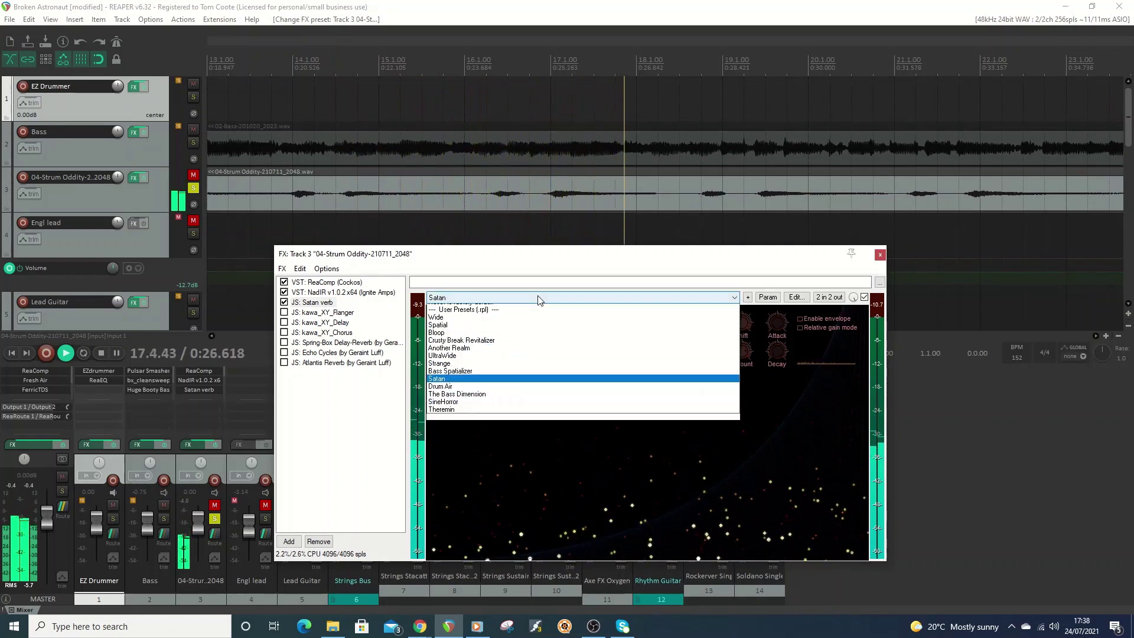
click(502, 408)
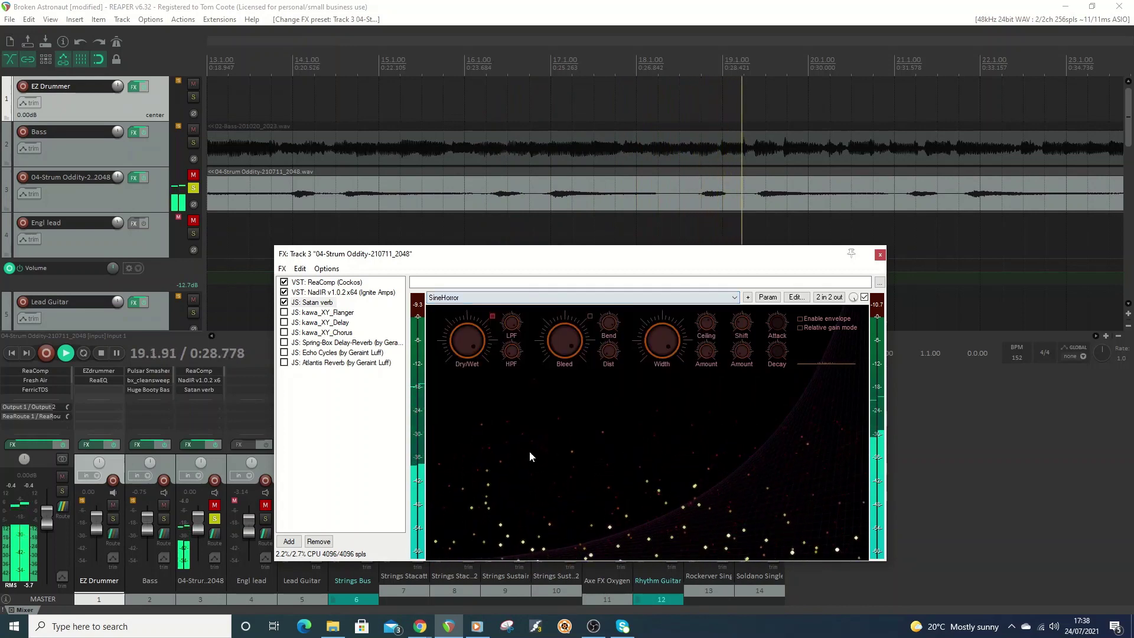
click(549, 298)
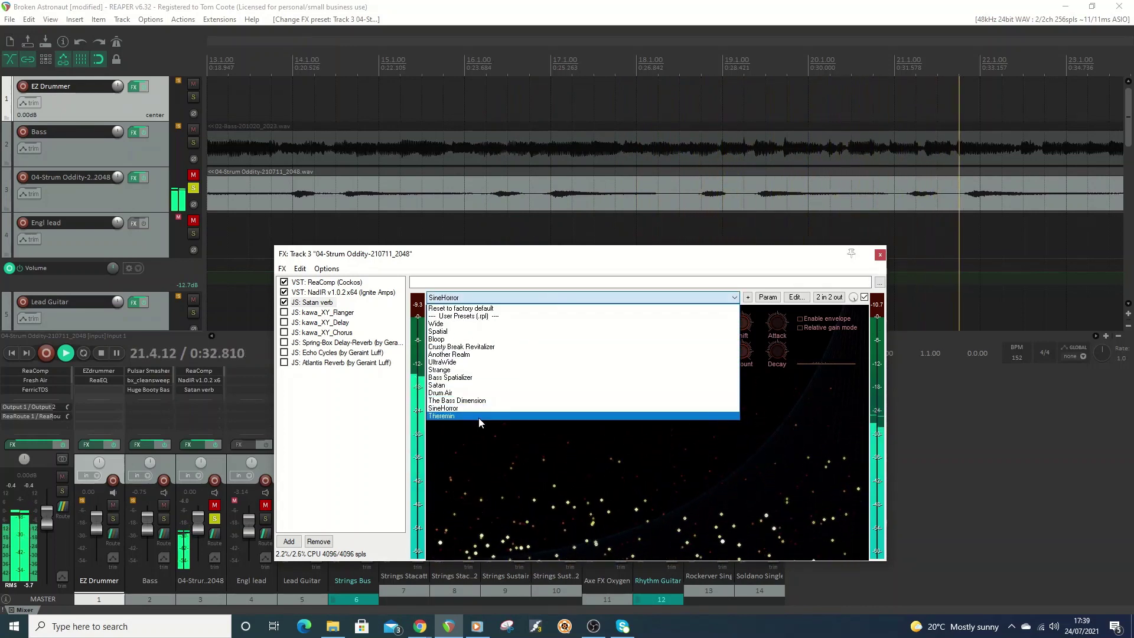
click(479, 416)
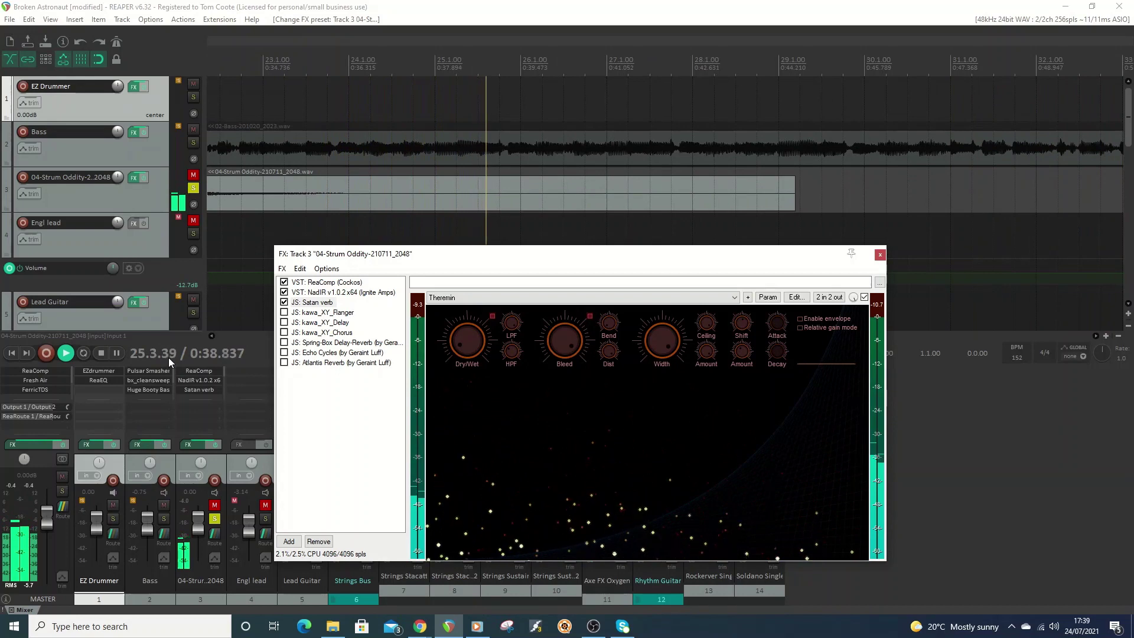
click(104, 353)
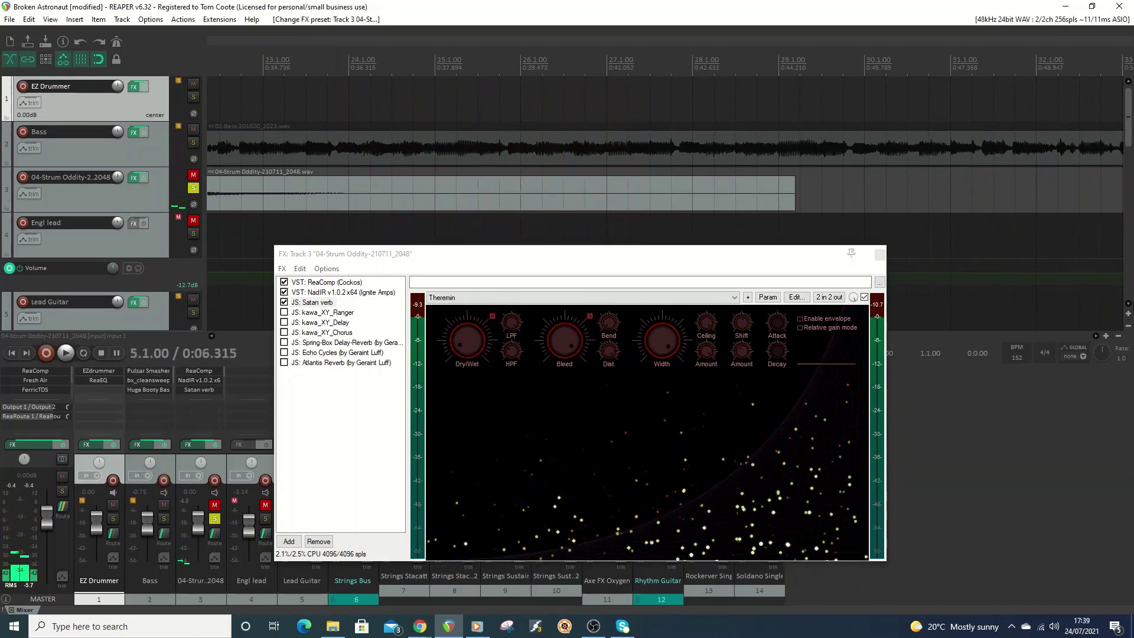